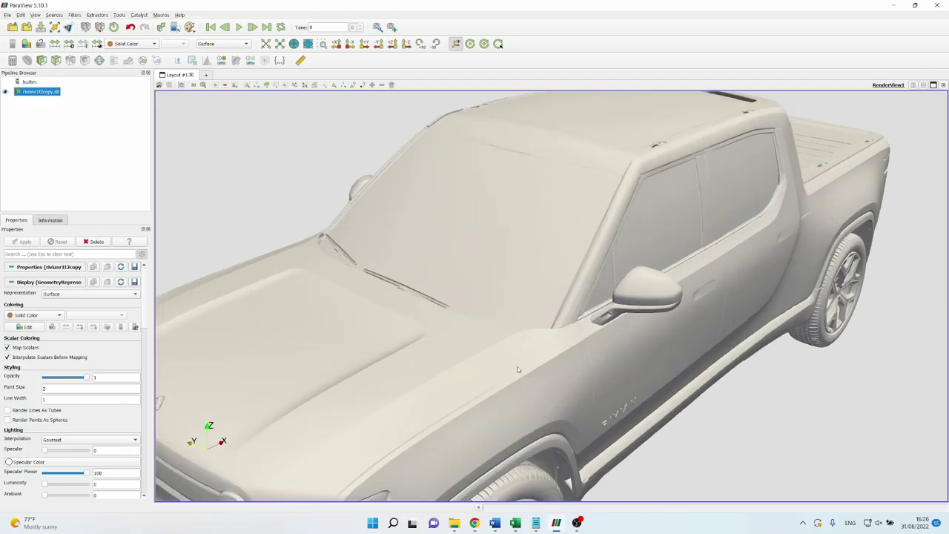
- Examine the pickup model's front wheel, tyre lettering, and overall bodywork from several angles
drag(518, 369, 538, 321)
scroll(539, 308, up, 5)
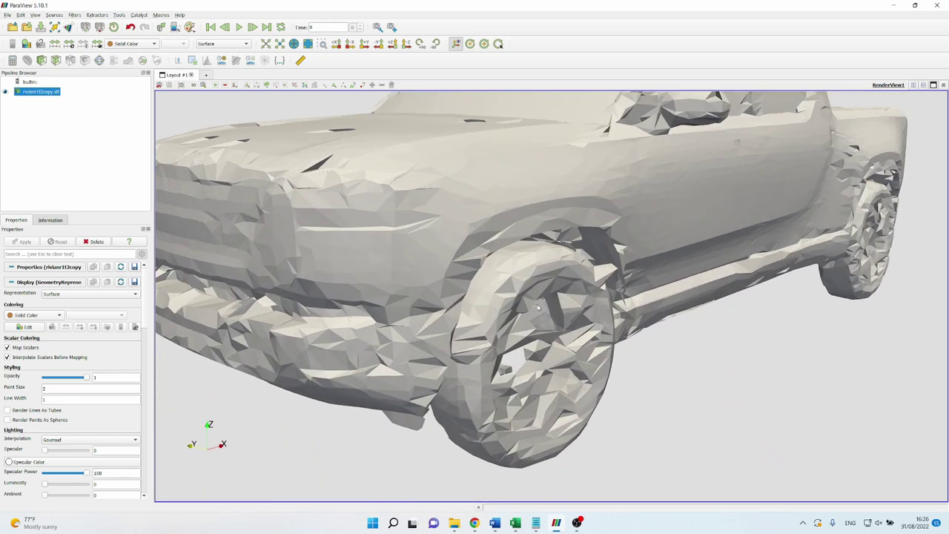
scroll(538, 304, up, 3)
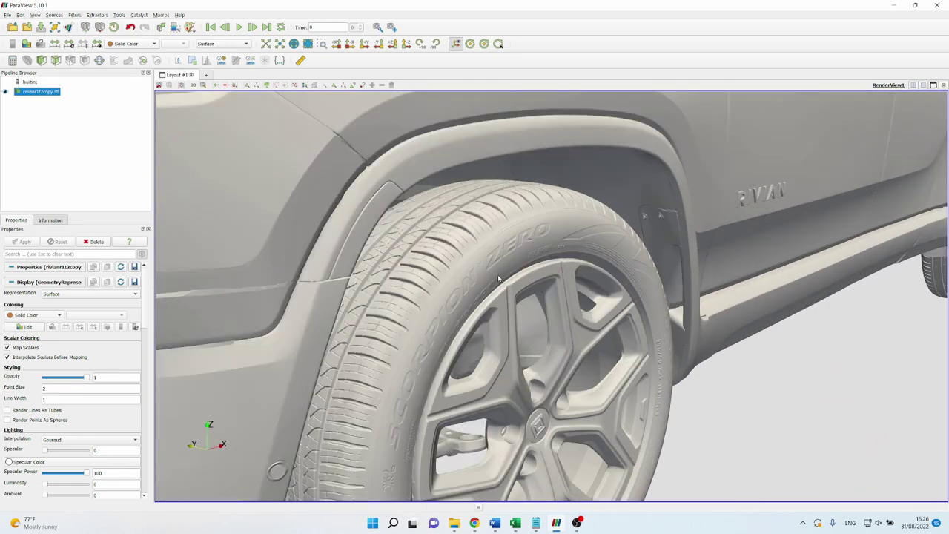
scroll(504, 279, down, 6)
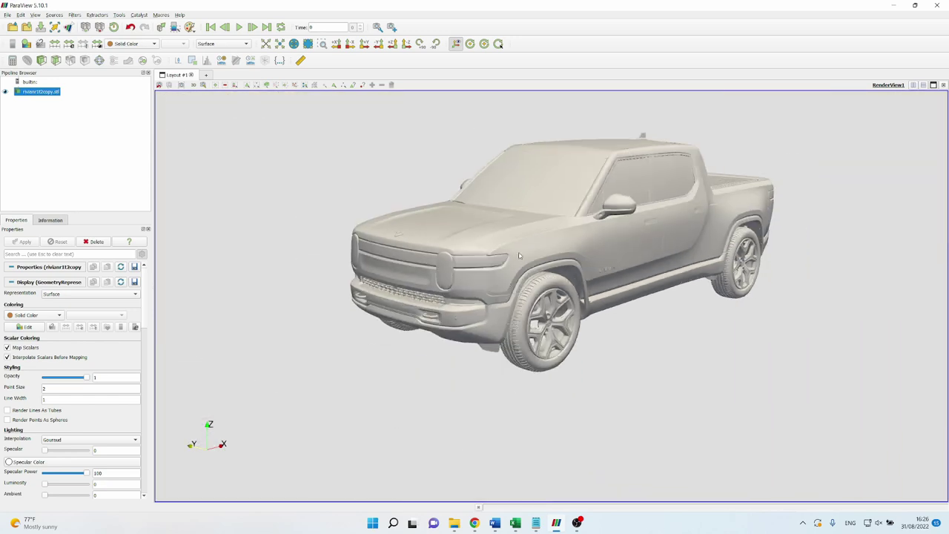
drag(519, 256, 544, 263)
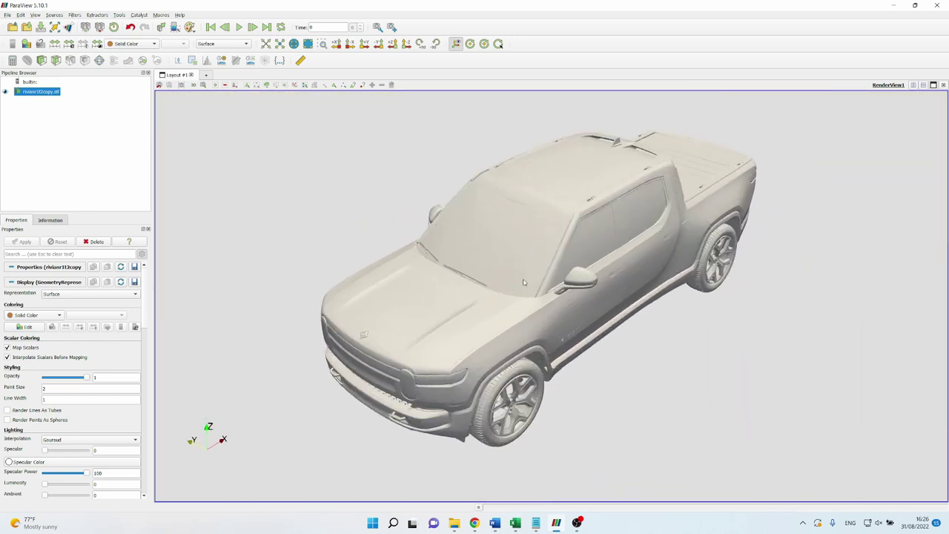
- Switch to the AirShaper simulation setup in Chrome and examine the truck in the 3D preview
click(474, 522)
click(506, 480)
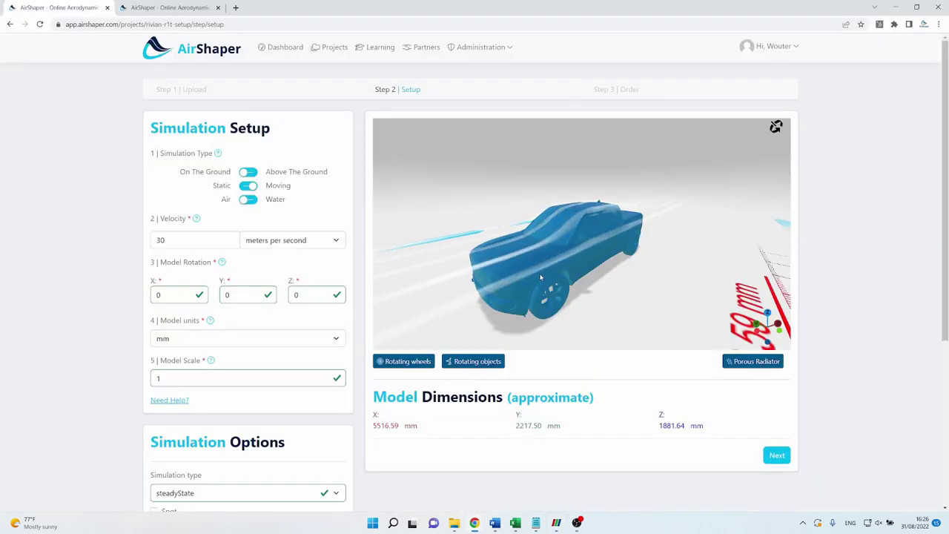
drag(546, 262, 559, 270)
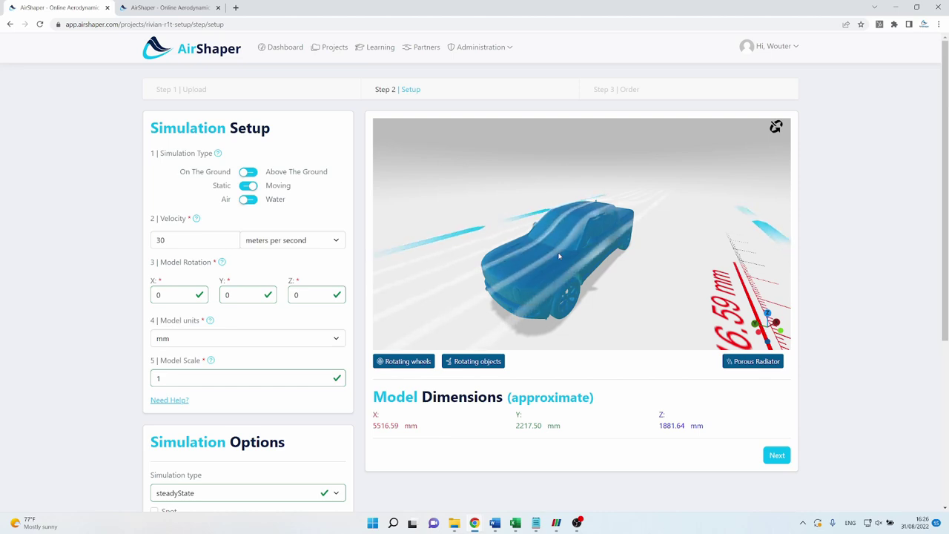
scroll(559, 255, up, 5)
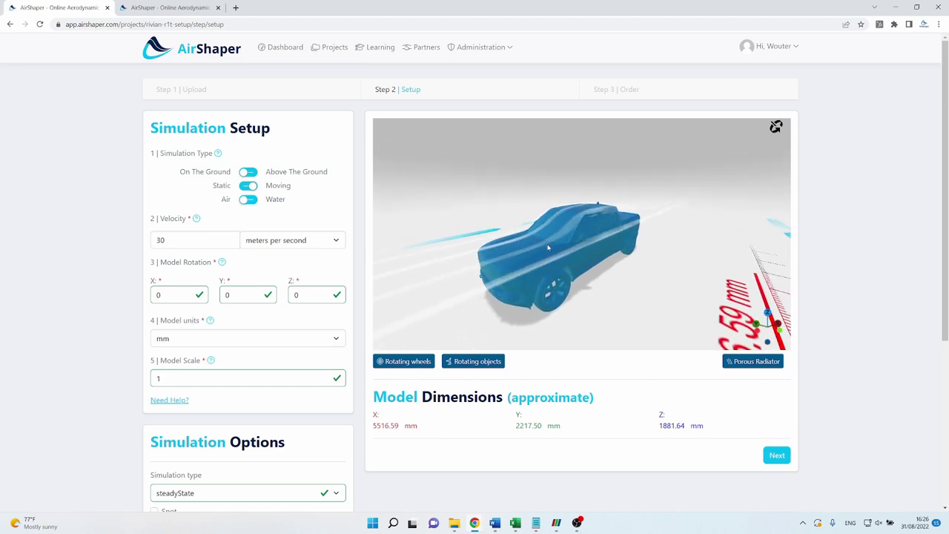
mouse_move(549, 247)
mouse_down()
mouse_move(656, 212)
mouse_move(711, 275)
mouse_move(601, 201)
mouse_move(551, 231)
mouse_up()
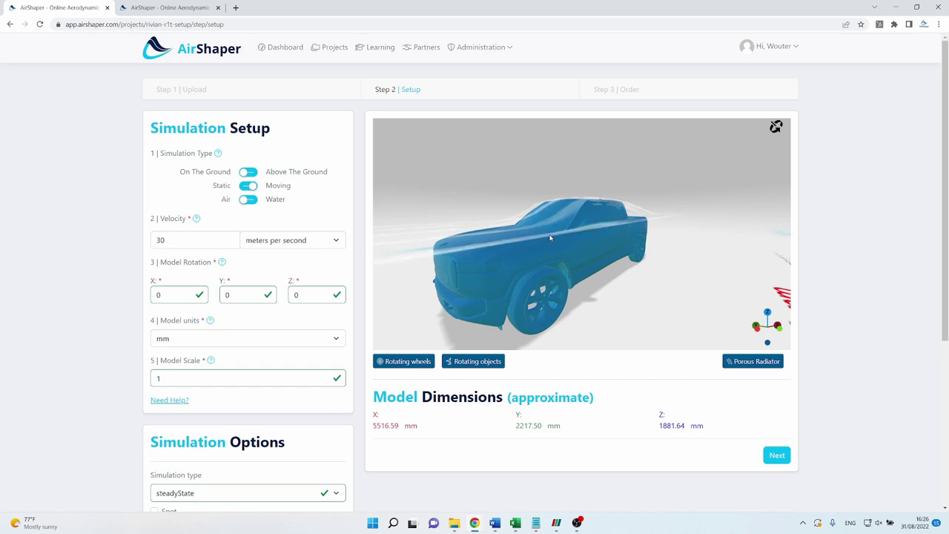
mouse_move(533, 257)
mouse_down()
mouse_move(623, 237)
mouse_move(504, 220)
mouse_move(537, 252)
mouse_up()
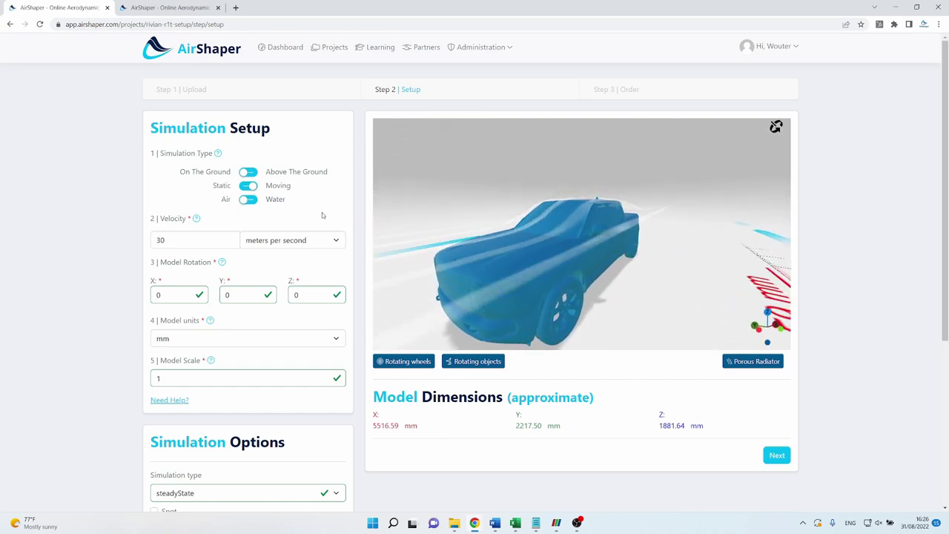
- Try the ground-position and motion switches, returning them to On The Ground and Moving
click(249, 171)
click(249, 171)
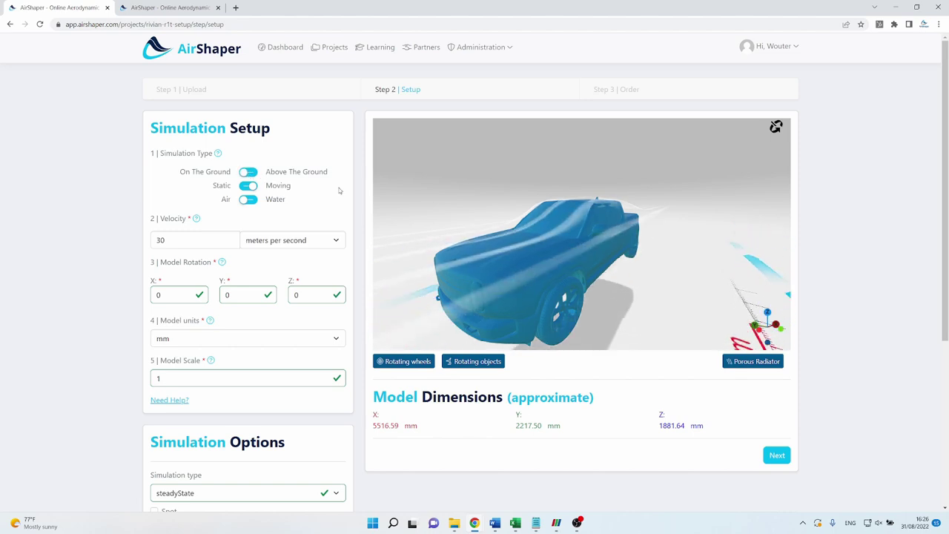
click(249, 186)
click(249, 186)
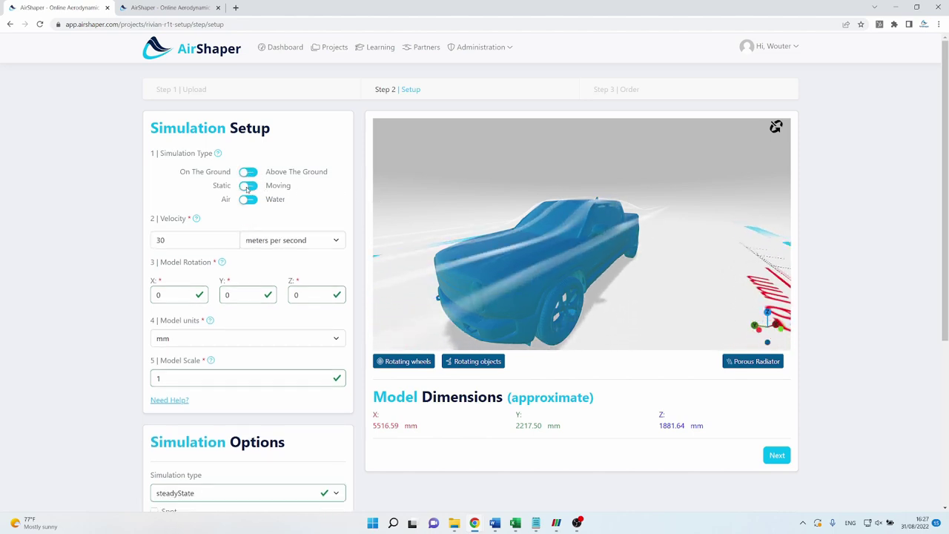
click(210, 237)
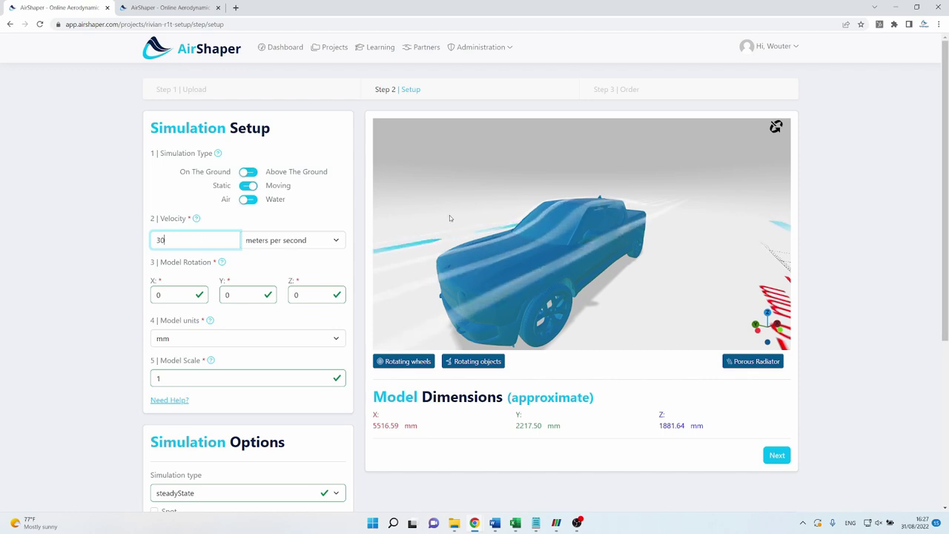
- Define the truck's four wheels as rotating wheels and finish the selection
drag(449, 215, 474, 252)
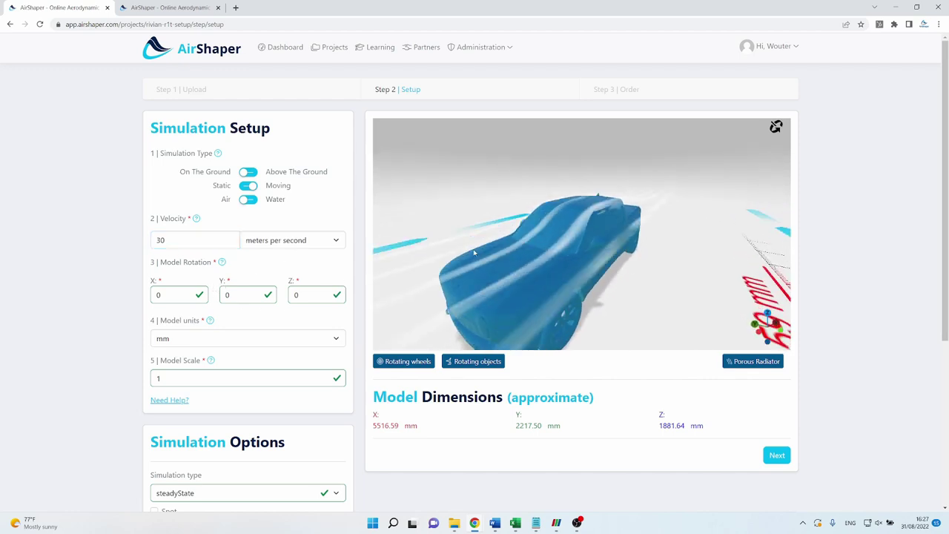
scroll(497, 240, down, 3)
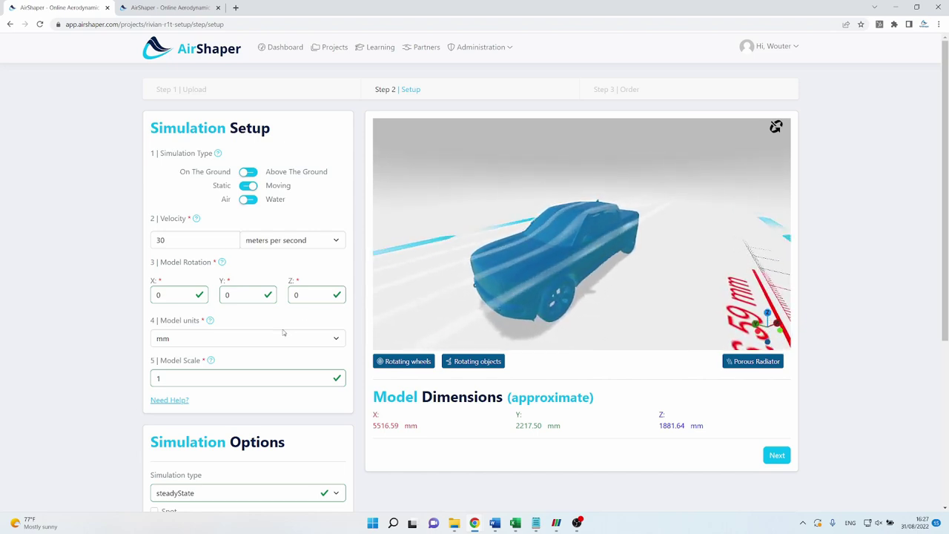
click(400, 361)
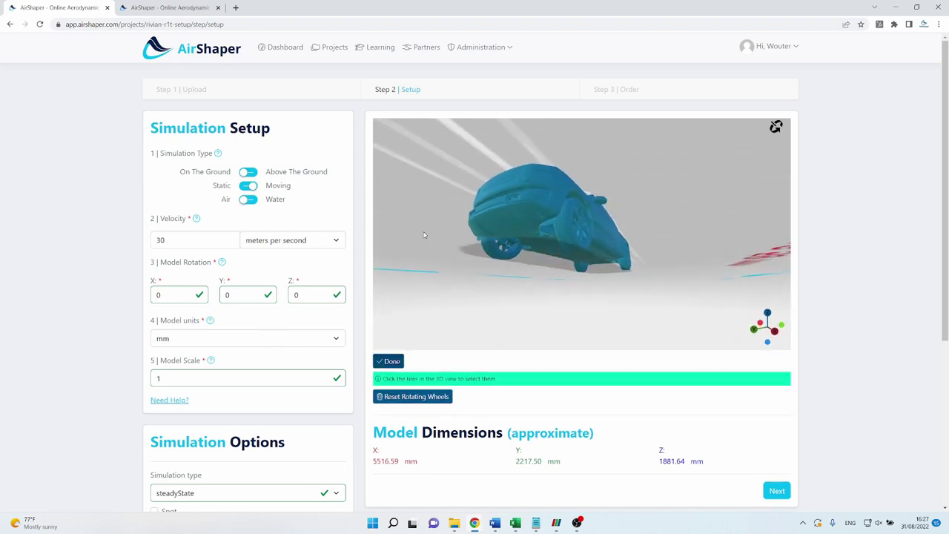
click(563, 242)
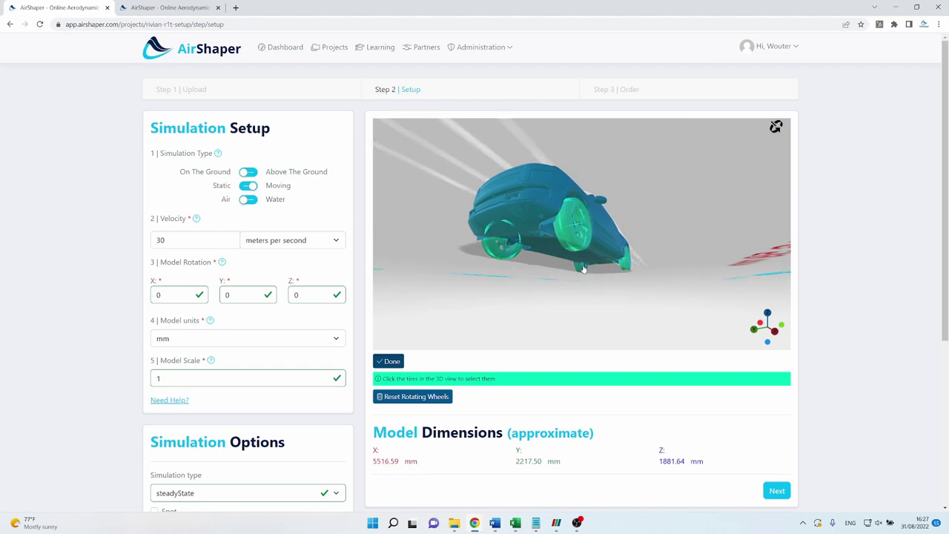
drag(525, 284, 562, 324)
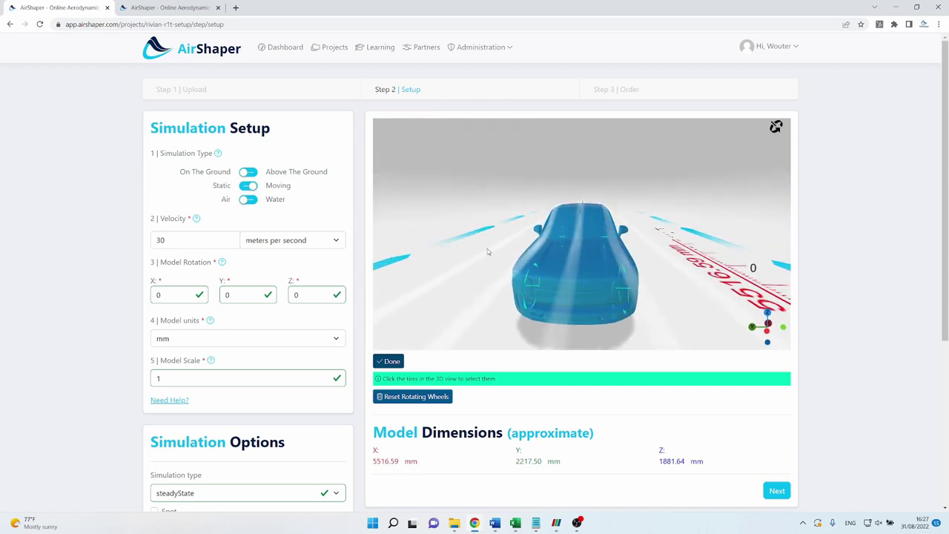
drag(468, 257, 450, 286)
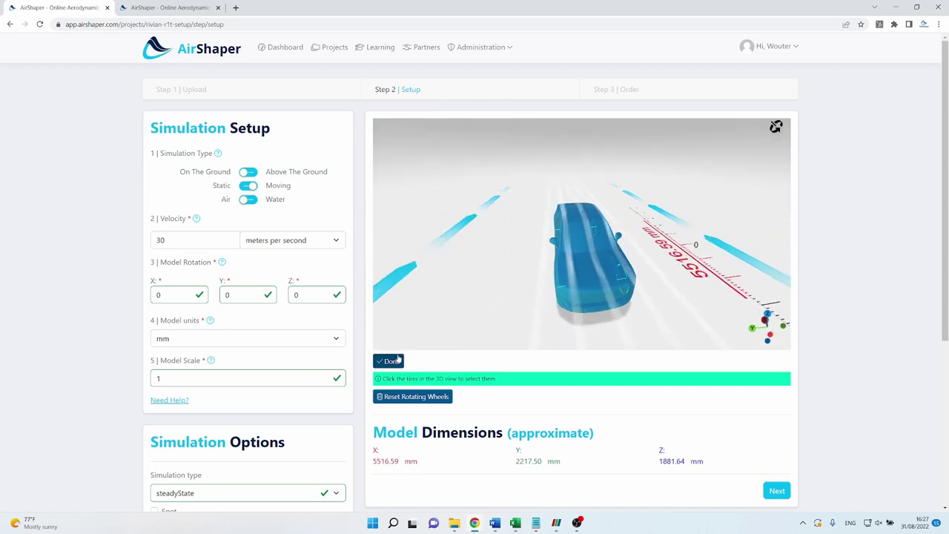
click(390, 361)
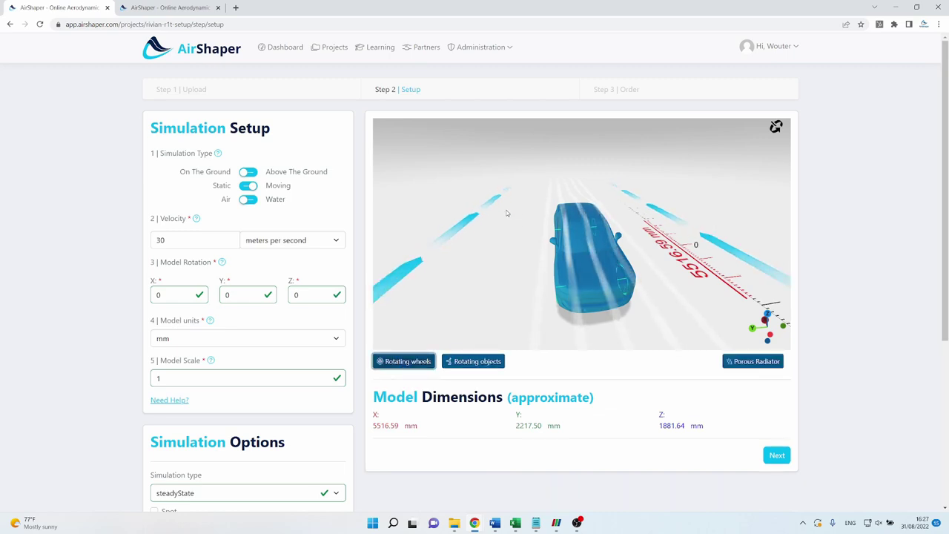
drag(506, 213, 436, 205)
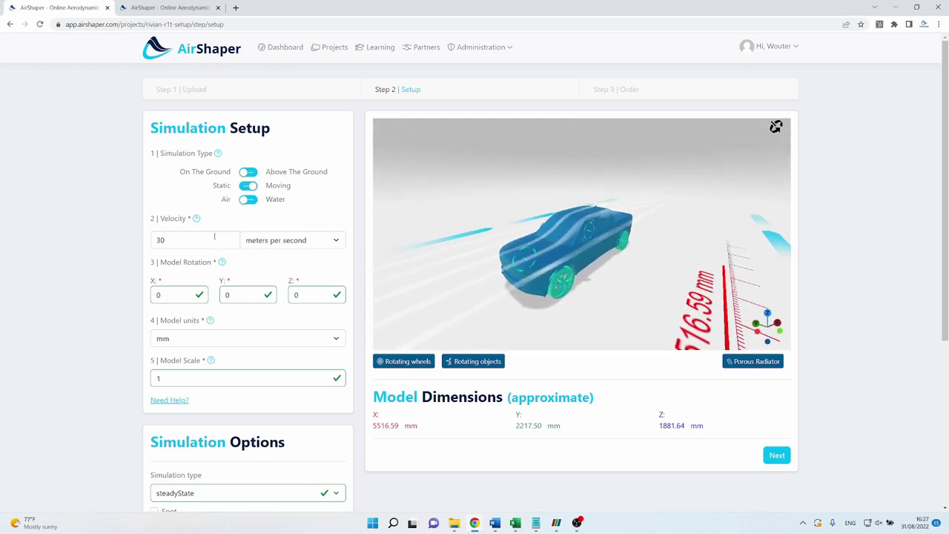
- Set the velocity to 30 meters per second and continue to the order step
drag(215, 237, 162, 237)
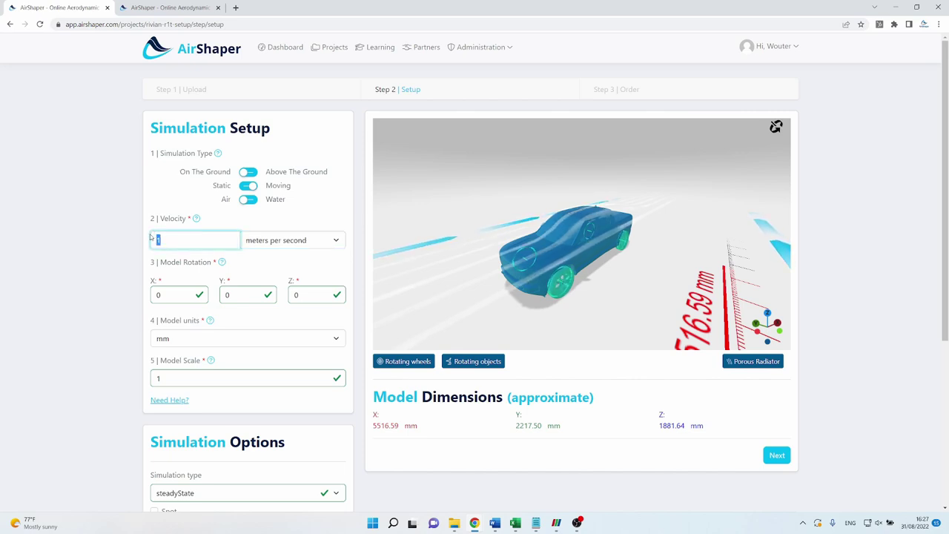
drag(378, 209, 484, 248)
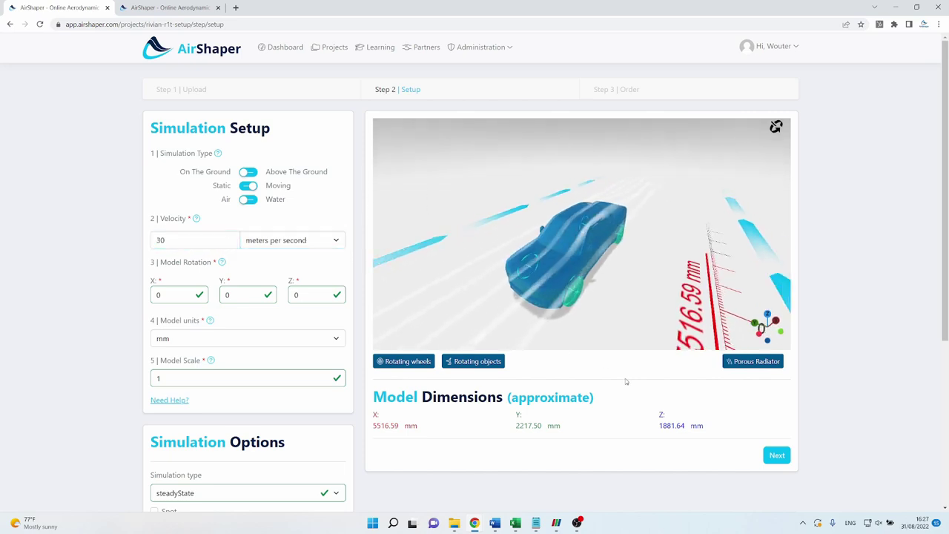
click(775, 455)
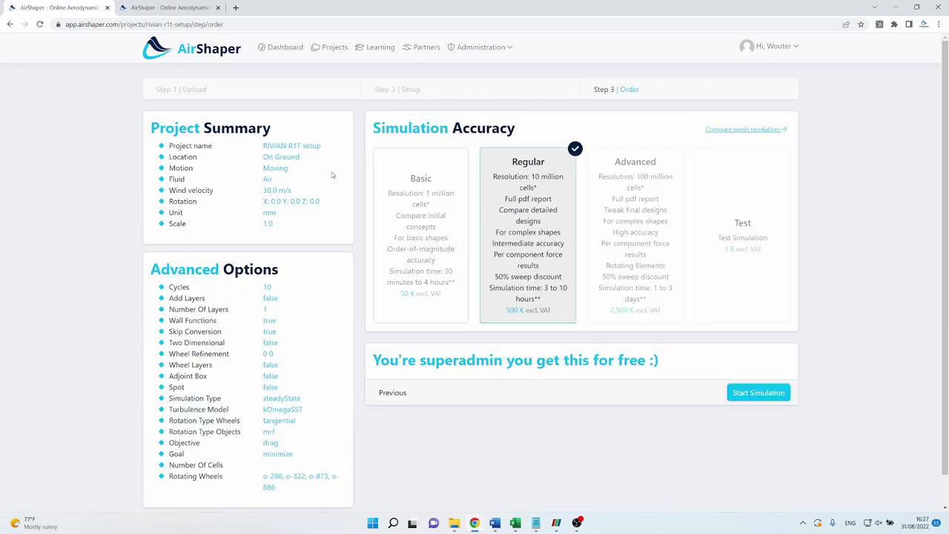
- Open the RIVIAN R1T results project and examine its 3D Pressure Clouds around the truck
click(175, 6)
scroll(467, 218, down, 3)
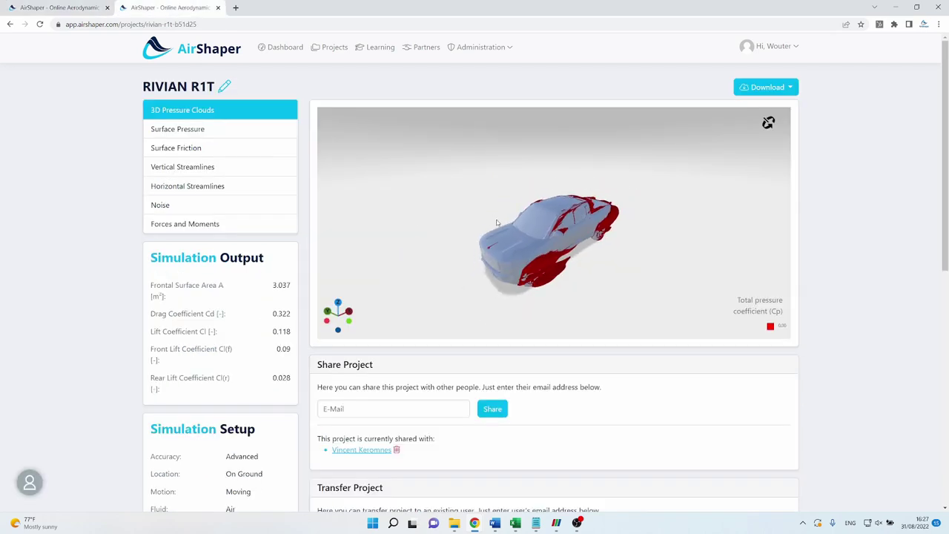
drag(498, 223, 531, 224)
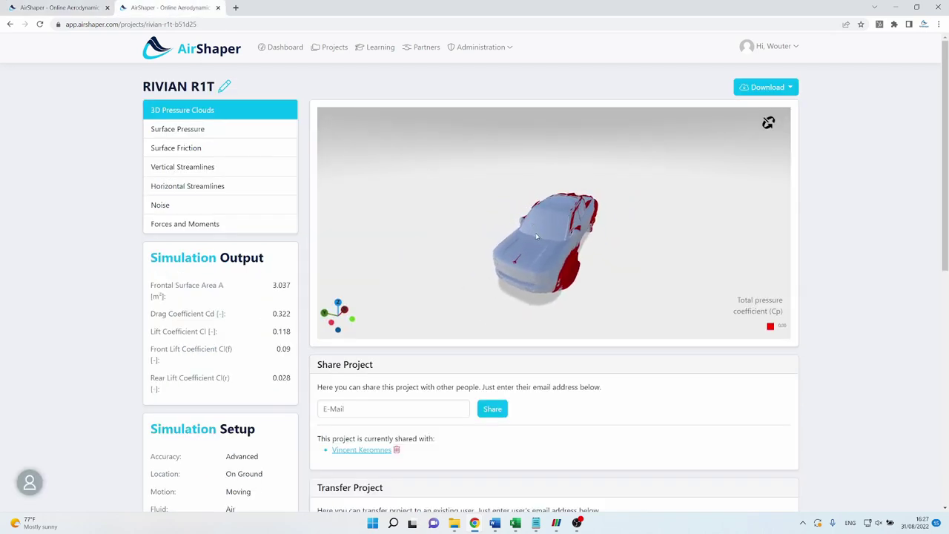
scroll(536, 236, up, 3)
scroll(536, 236, down, 2)
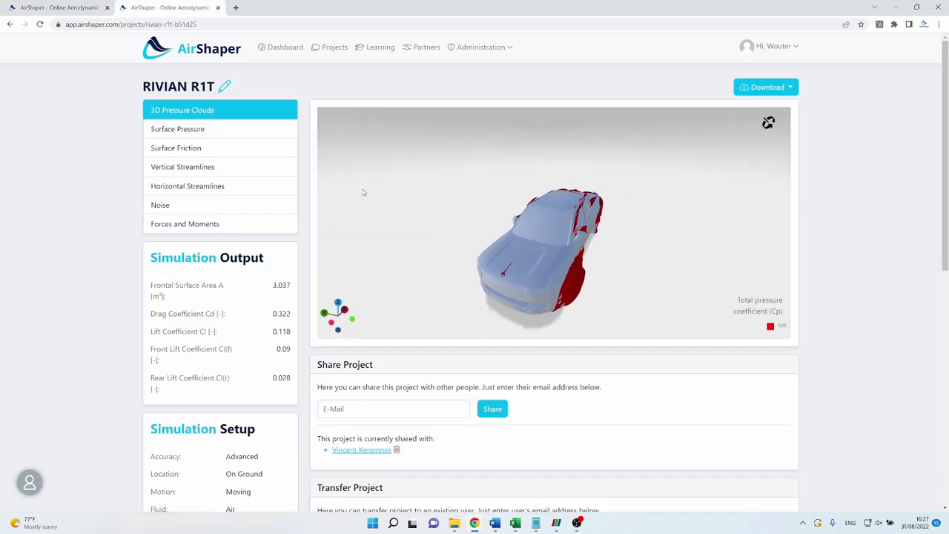
click(215, 132)
click(217, 118)
drag(587, 237, 551, 231)
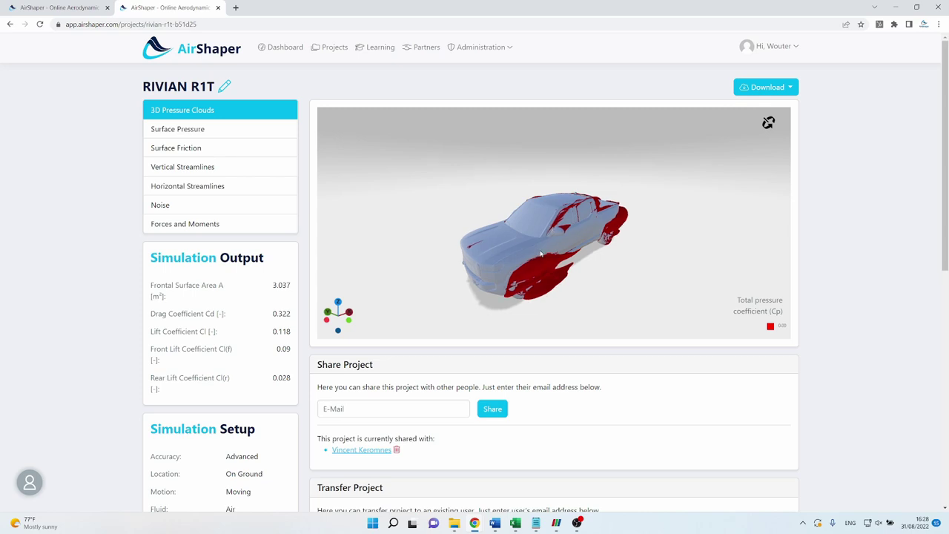
drag(541, 254, 553, 254)
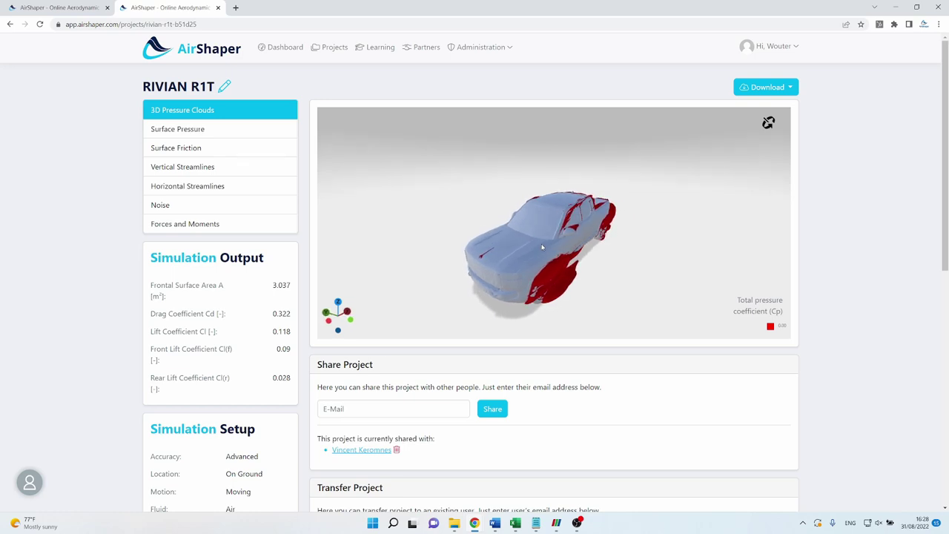
- Show the Forces and Moments results and examine the force axes and components on the truck
click(268, 228)
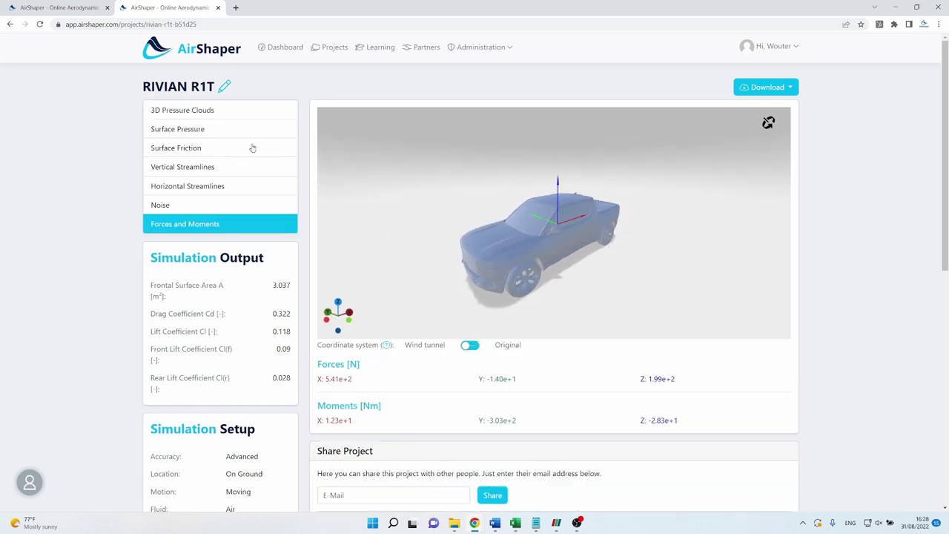
scroll(561, 226, up, 3)
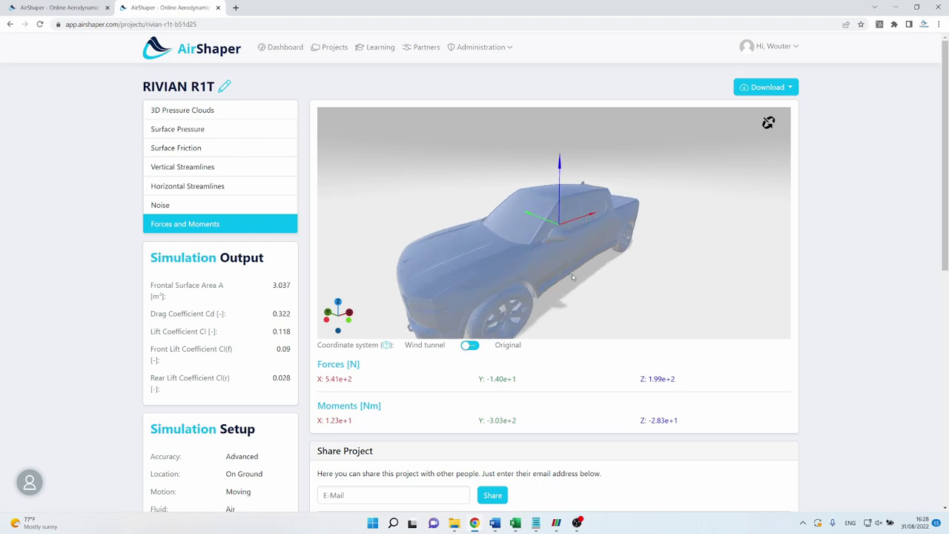
scroll(567, 276, down, 2)
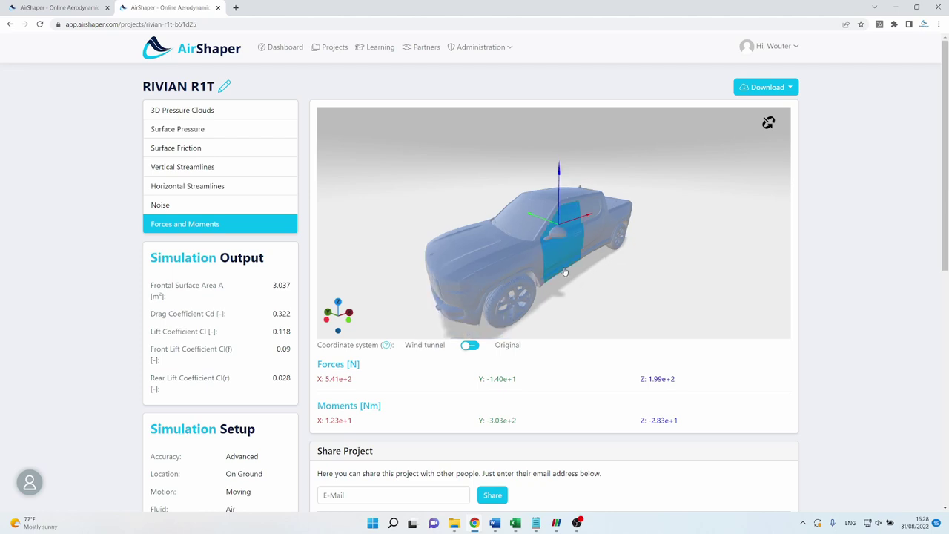
- Switch to the A2MAC1 3D Explorer and examine the Rivian R1T's front door handle area up close
scroll(564, 273, up, 4)
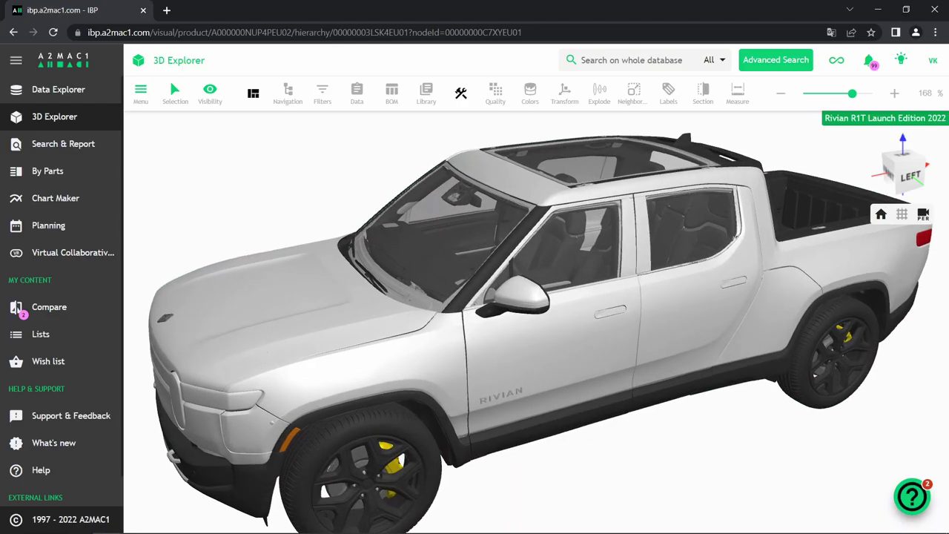
scroll(660, 326, up, 5)
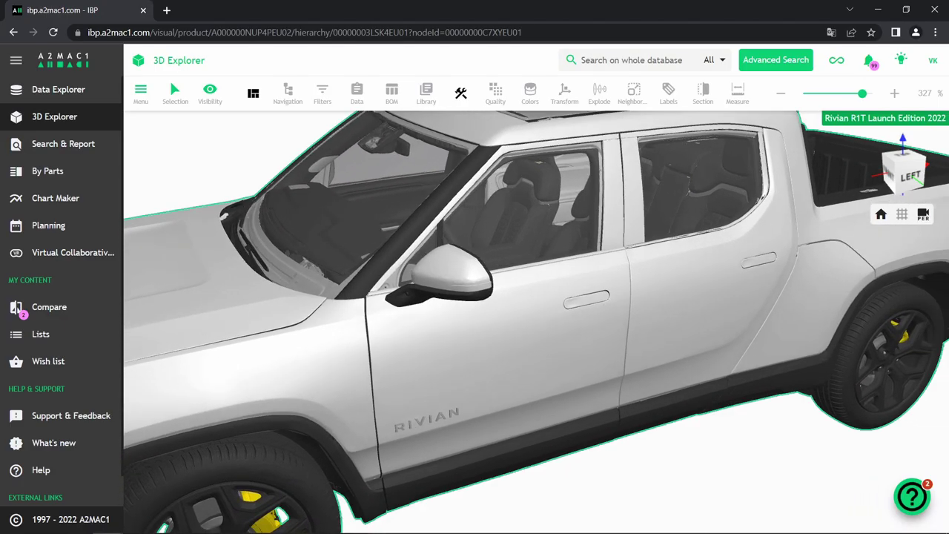
scroll(597, 321, up, 5)
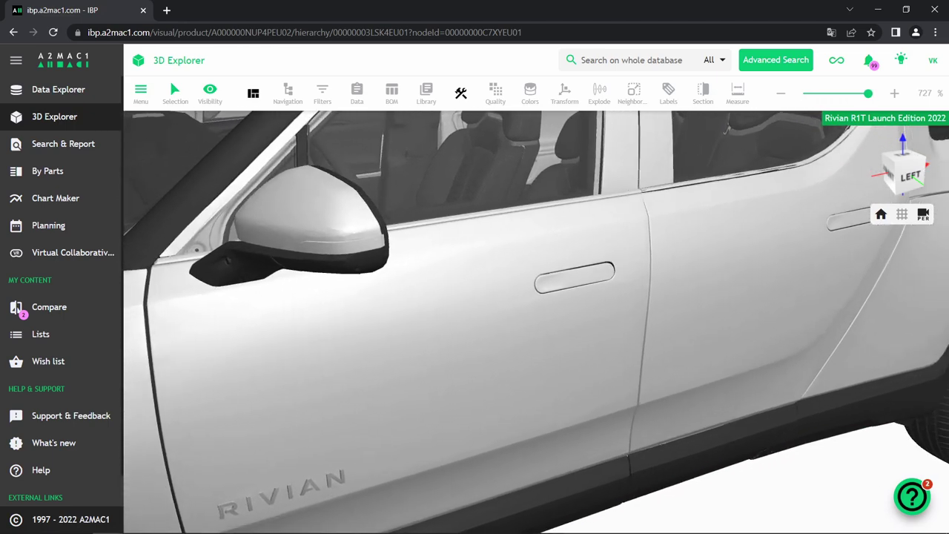
scroll(623, 311, up, 4)
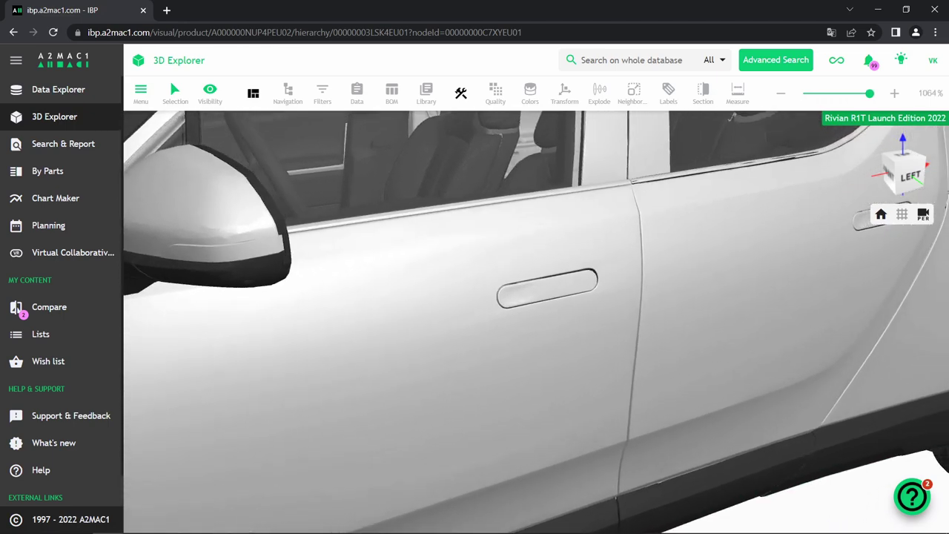
- Recolor the underbody aerodynamic shields (Ecrans aérodynamiques) bright green #0BFF00, and close the Colors and Navigation panels
right_drag(547, 288, 486, 319)
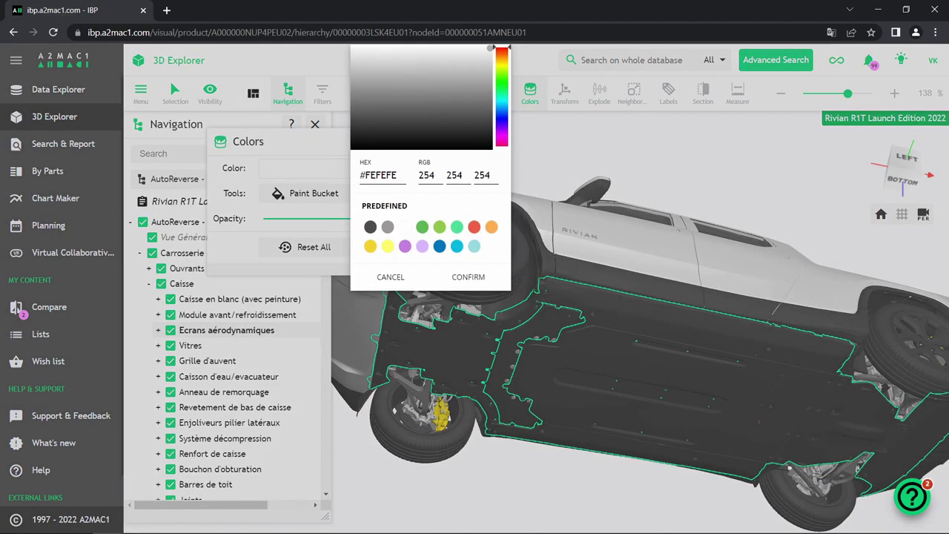
drag(501, 83, 501, 81)
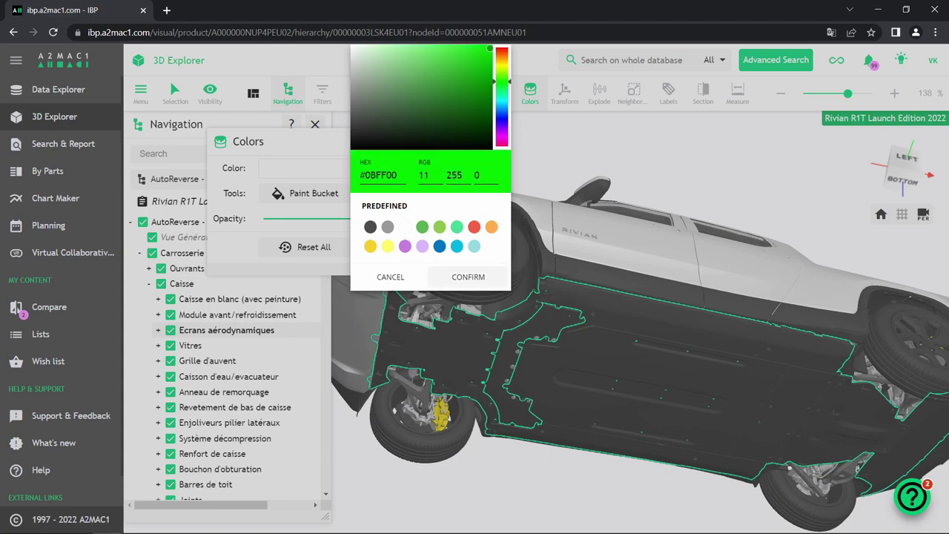
click(468, 277)
key(Escape)
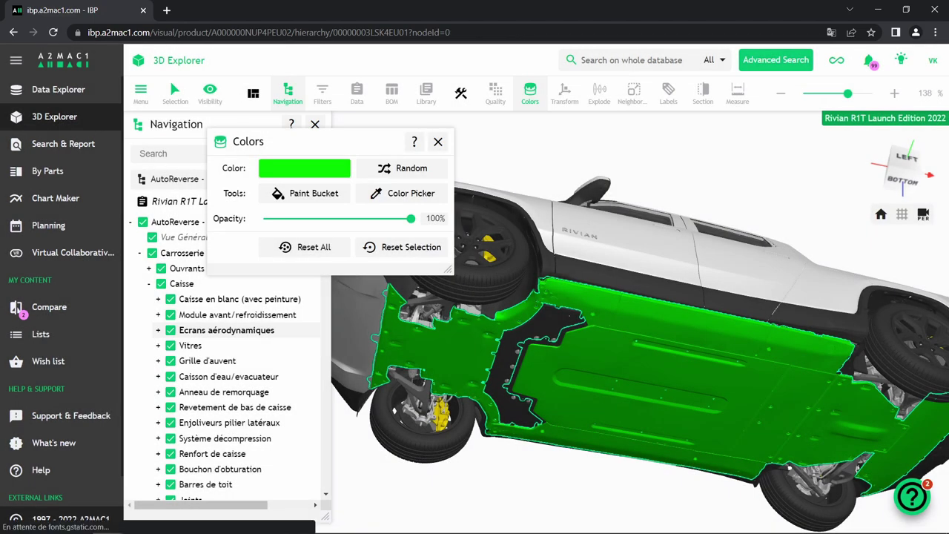
click(437, 142)
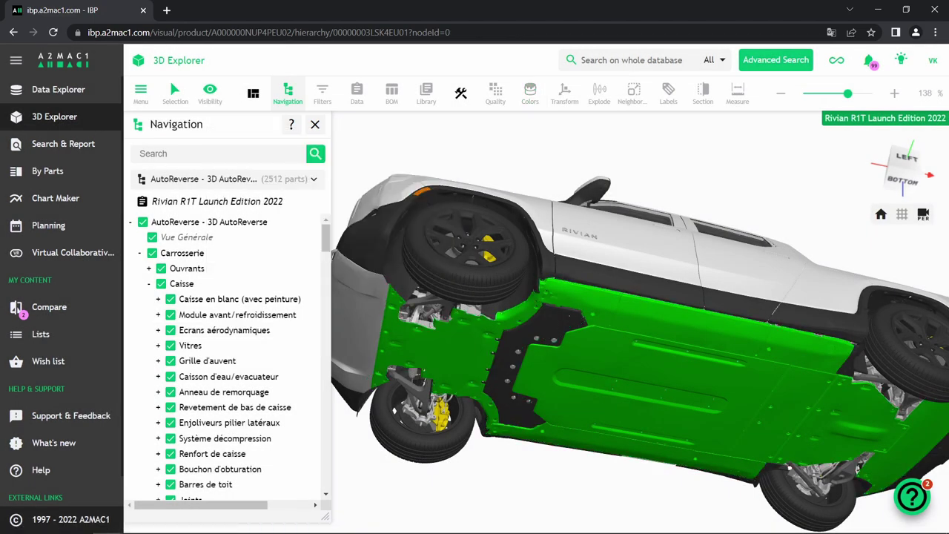
click(315, 124)
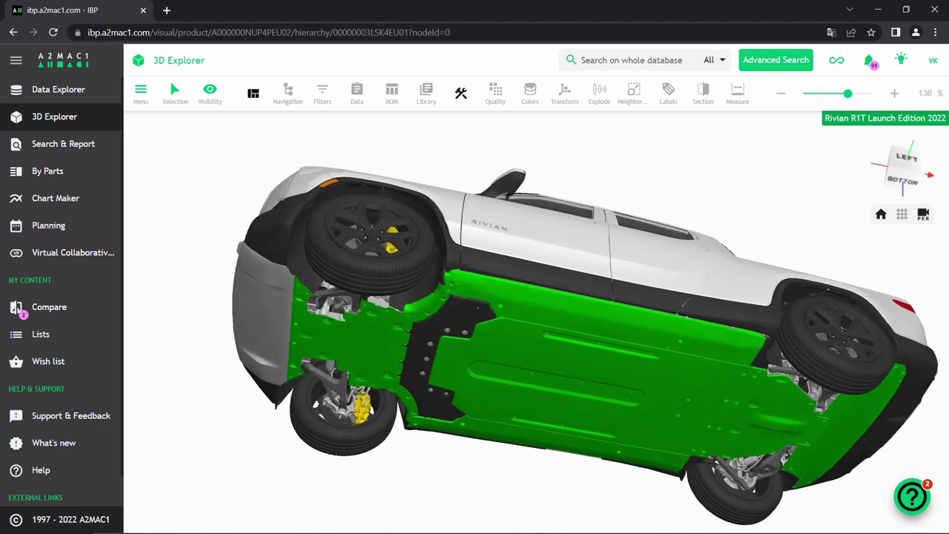
double_click(727, 359)
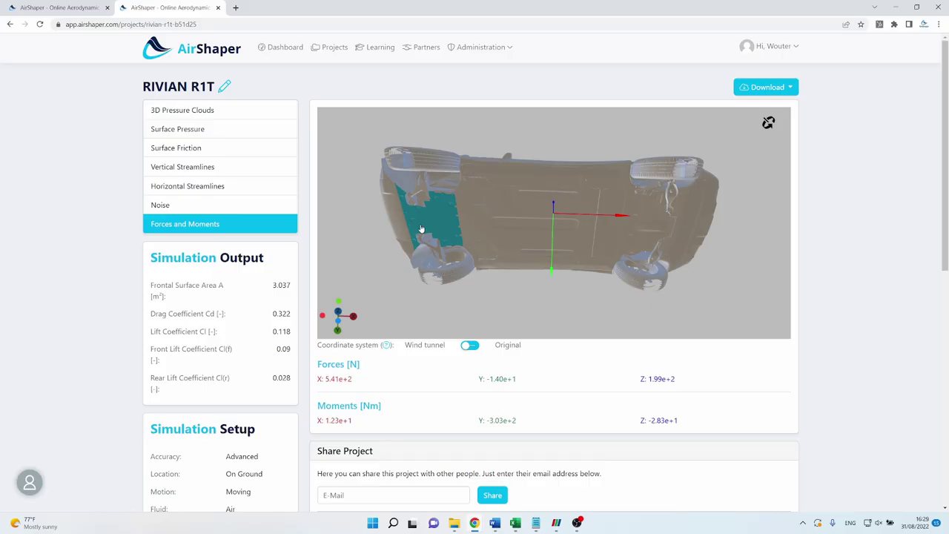
- Switch to the AirShaper Forces and Moments results and examine the truck's underbody panels and front door from below and the side
drag(421, 228, 539, 281)
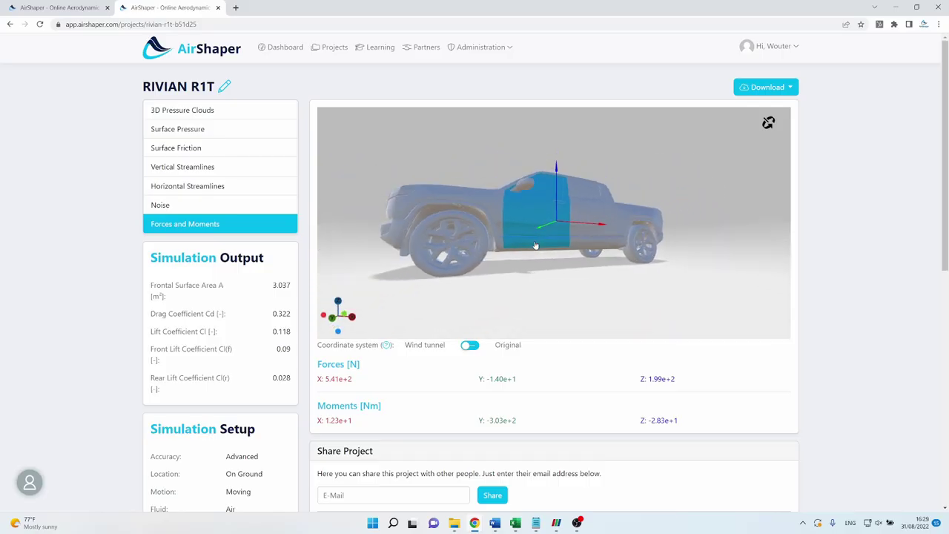
mouse_move(517, 227)
mouse_down()
mouse_move(527, 255)
mouse_move(581, 257)
mouse_move(531, 222)
mouse_move(506, 232)
mouse_up()
scroll(506, 233, up, 2)
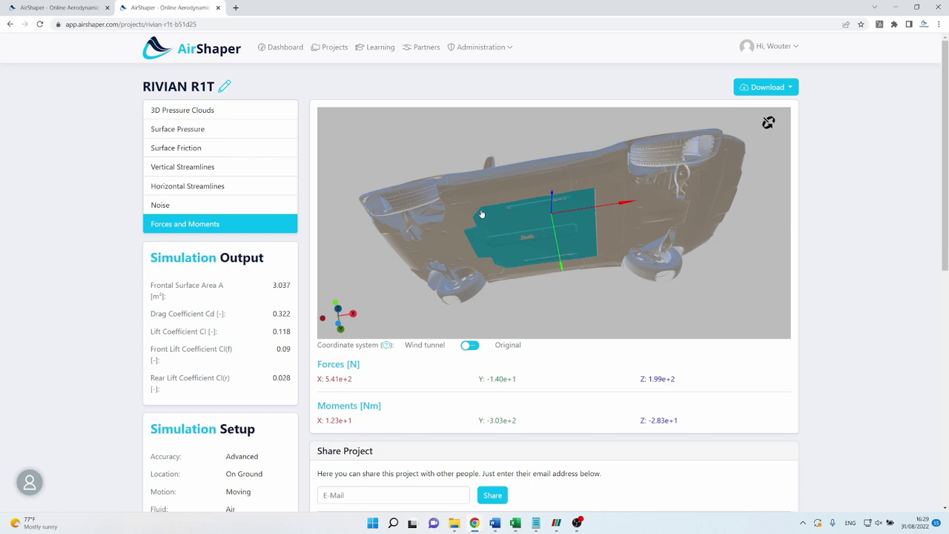
drag(484, 197, 571, 262)
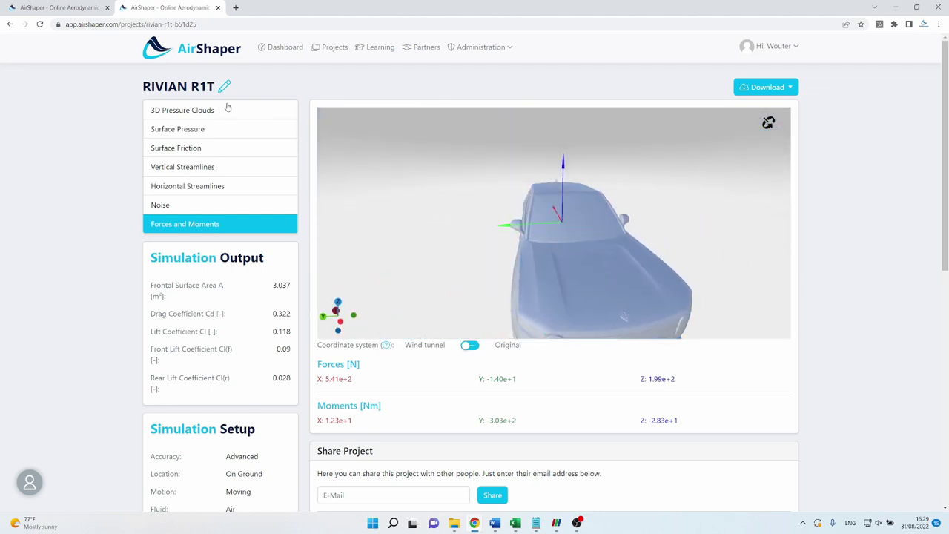
- Show the 3D Pressure Clouds and examine the areas around the windshield, roof and side mirrors from the front
click(212, 110)
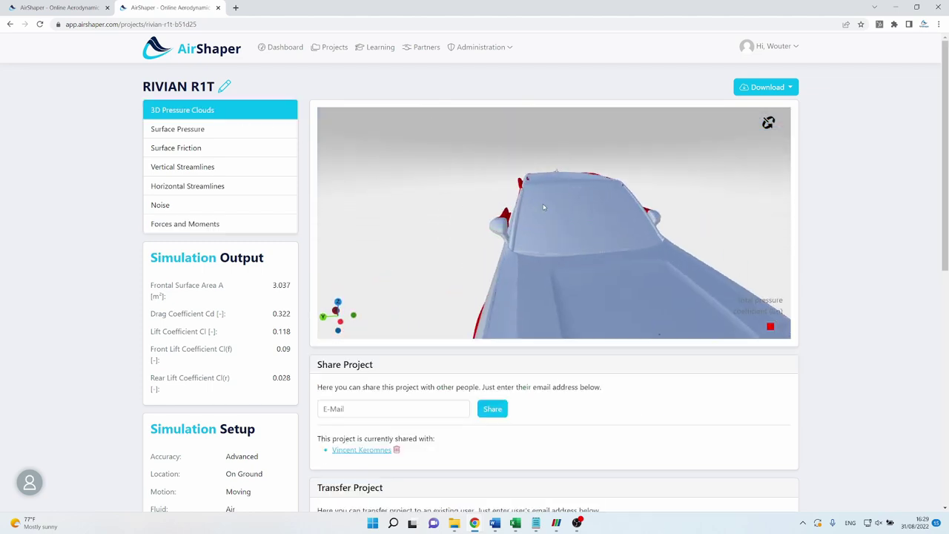
drag(543, 207, 524, 272)
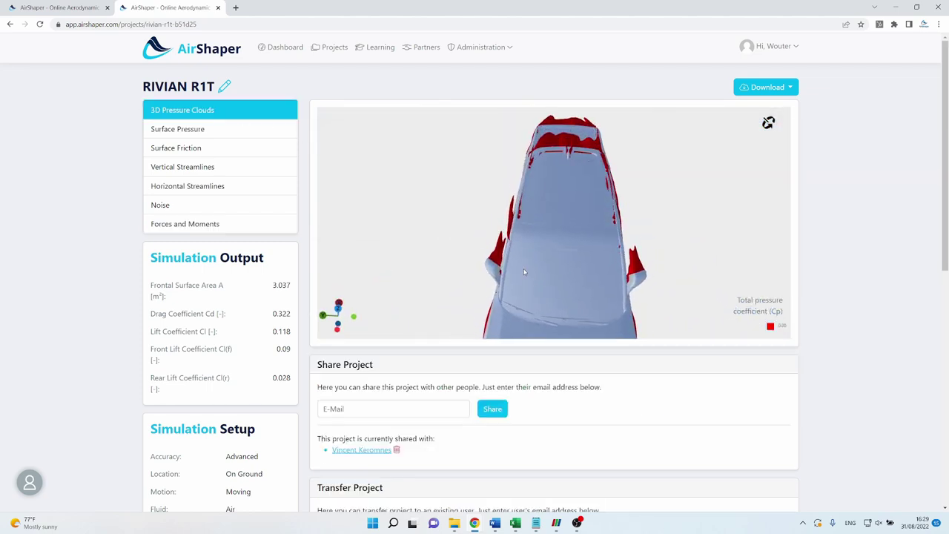
scroll(519, 239, up, 2)
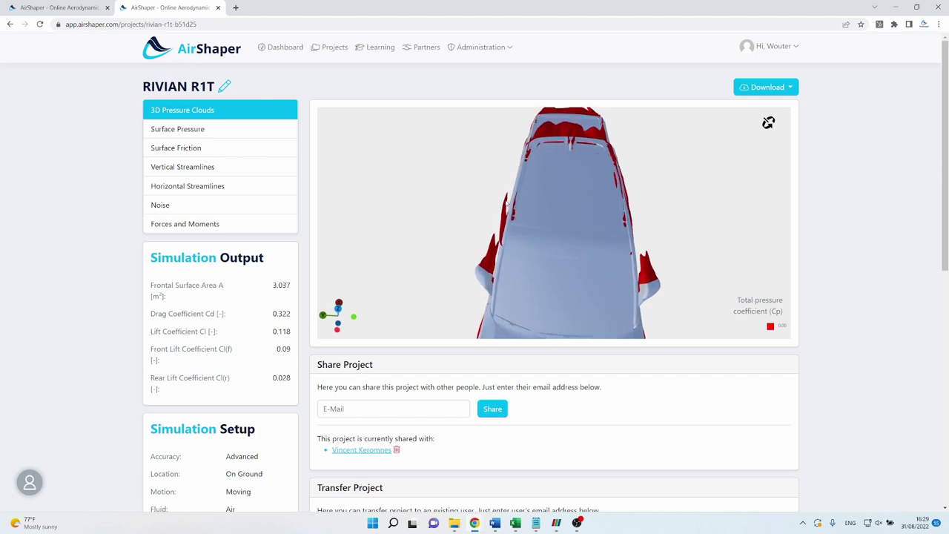
scroll(520, 222, up, 5)
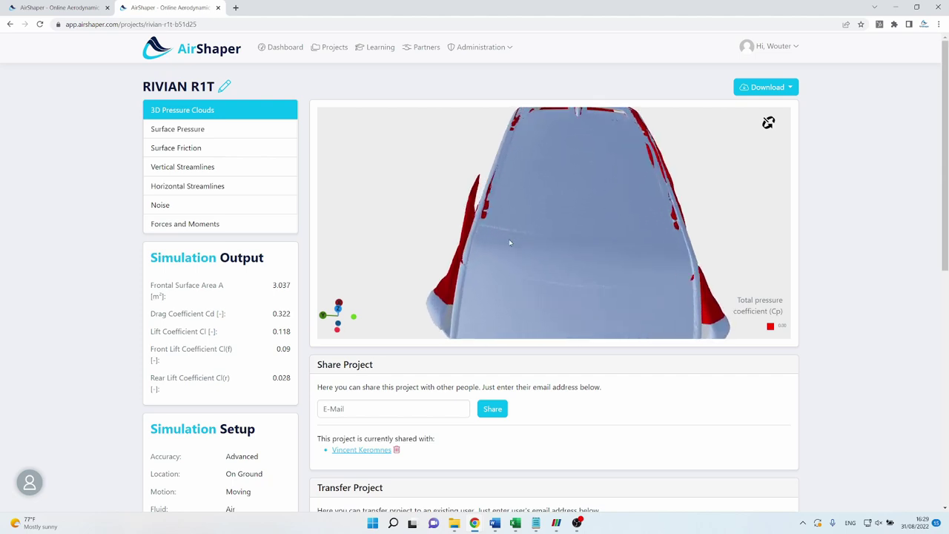
- Show the Forces and Moments results and examine the windshield pillars and the front edge of the roof up close
click(280, 223)
drag(462, 189, 445, 153)
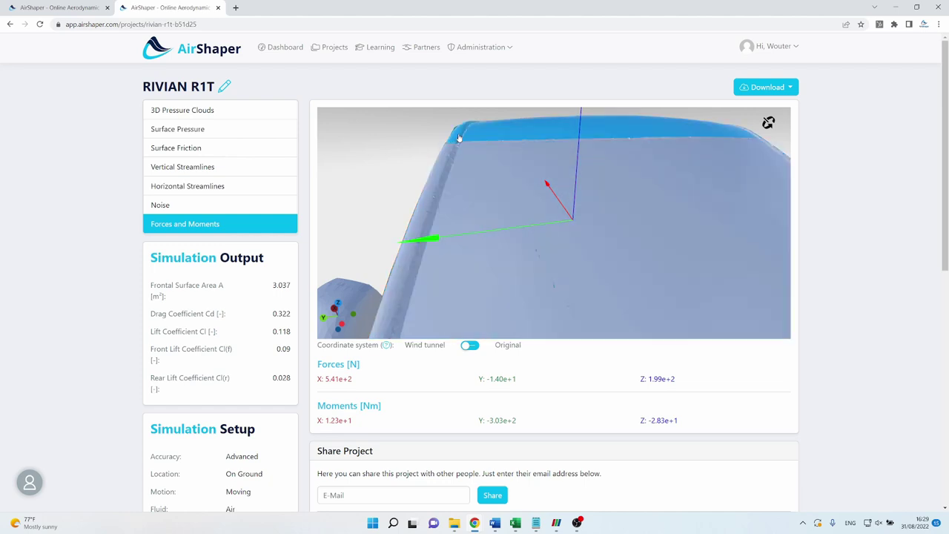
drag(467, 139, 435, 140)
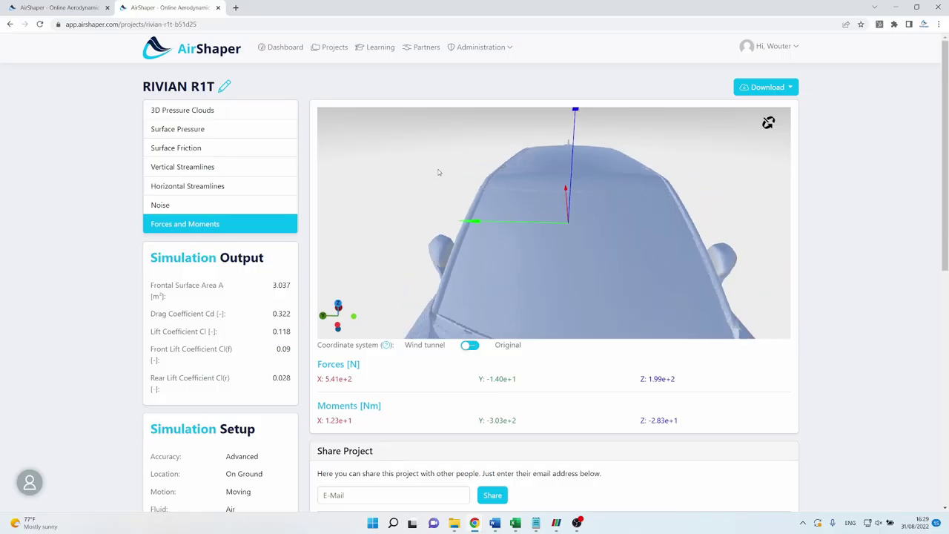
drag(486, 161, 415, 159)
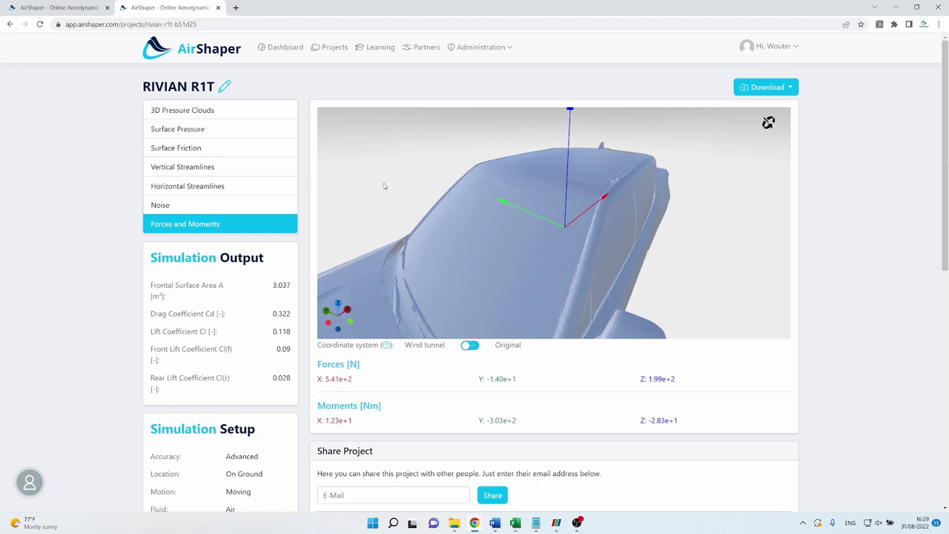
- Return to the 3D Pressure Clouds and examine the flow separation along the windshield pillars and roof edges
click(229, 115)
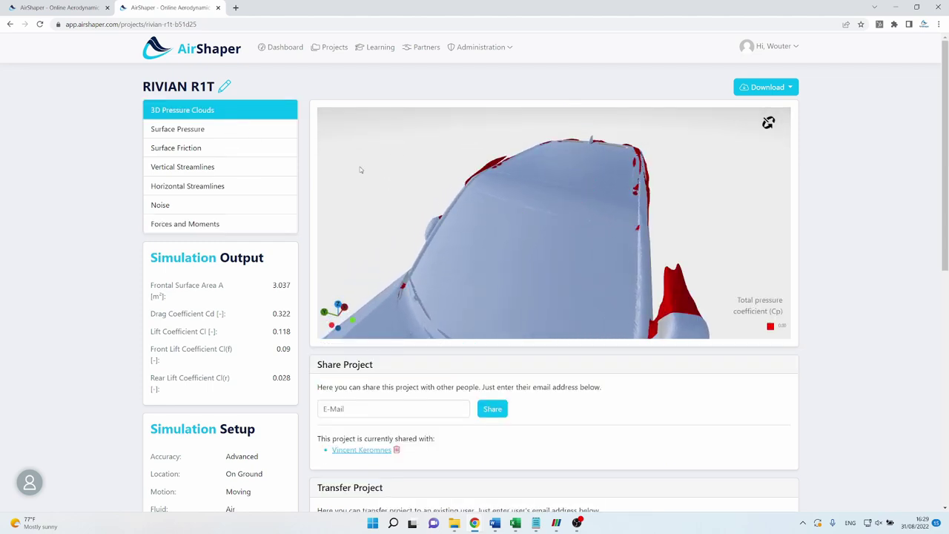
drag(360, 170, 445, 185)
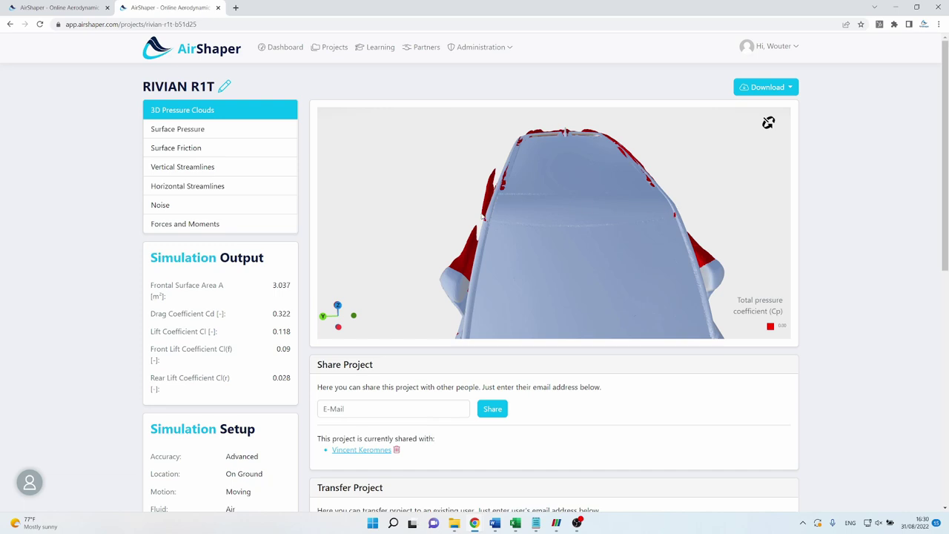
drag(490, 222, 430, 204)
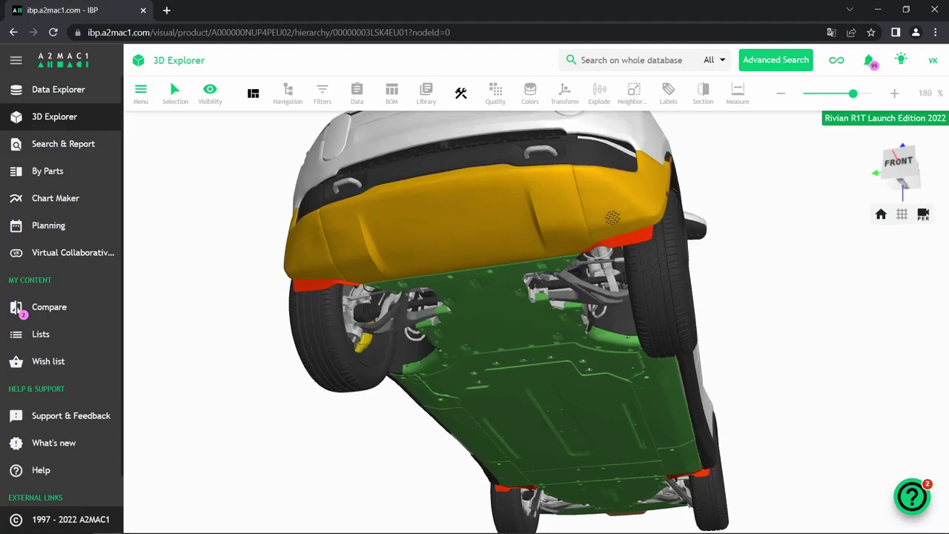
- Examine the red front wheel deflectors in the A2MAC1 3D Explorer, and the pressure clouds beneath the front bumper in AirShaper
scroll(536, 333, up, 1)
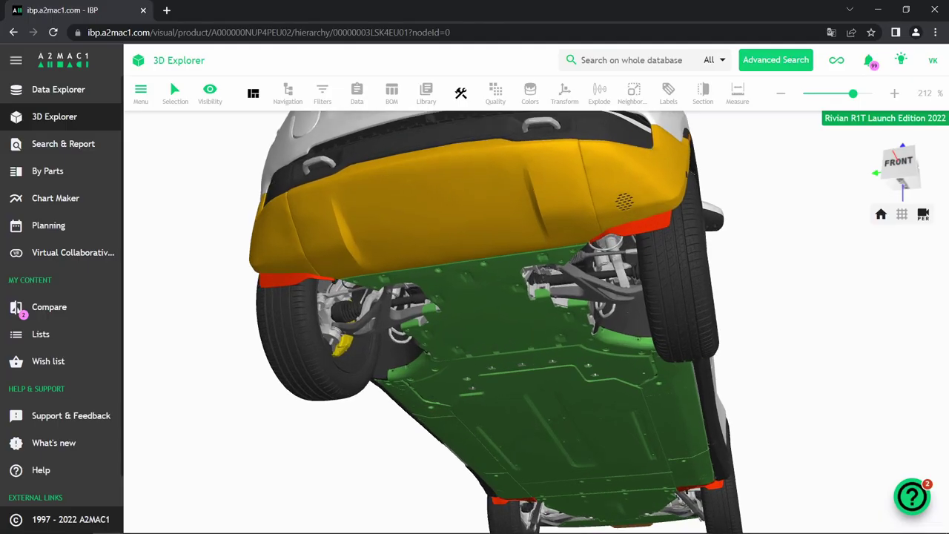
click(632, 223)
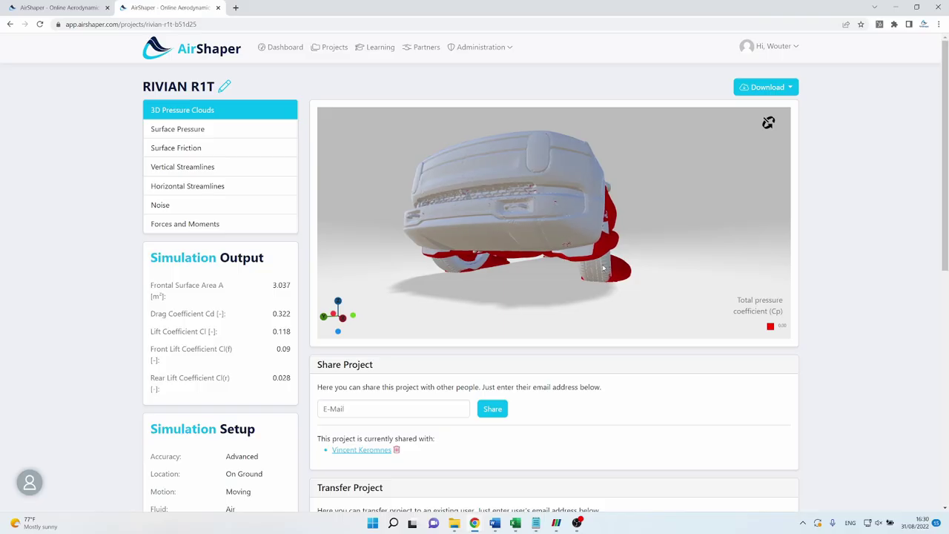
drag(594, 220, 646, 191)
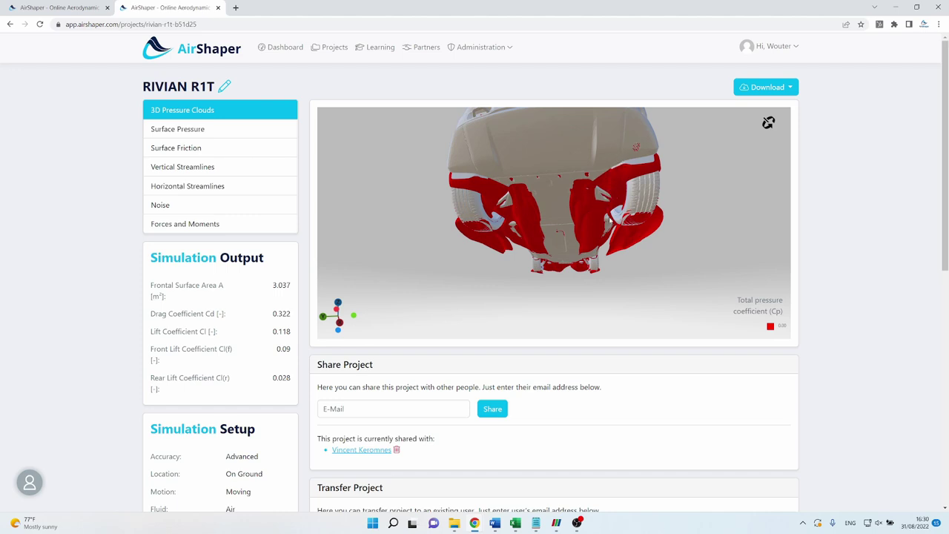
- Check the front suspension arm in Forces and Moments, and examine the 3D Pressure Clouds along the truck's side behind the front wheel
click(286, 223)
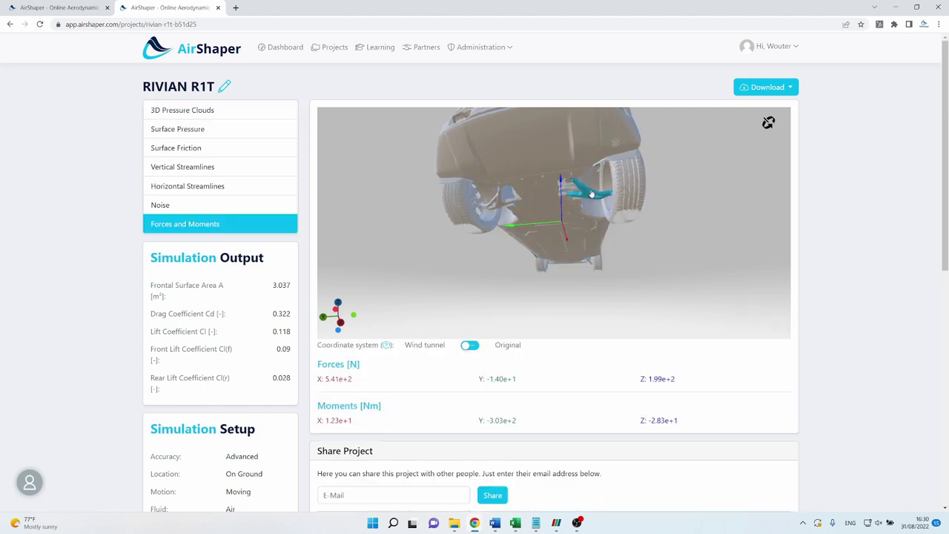
click(265, 114)
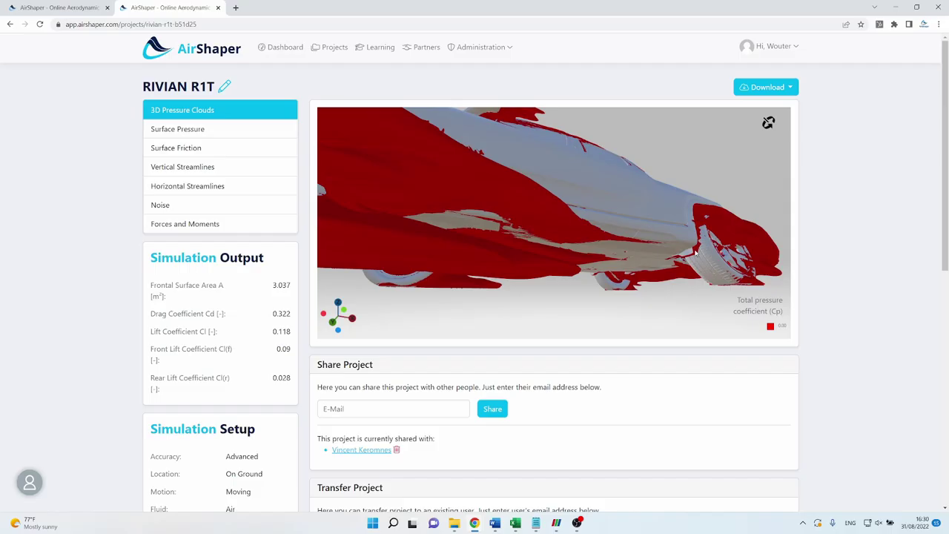
drag(695, 253, 667, 267)
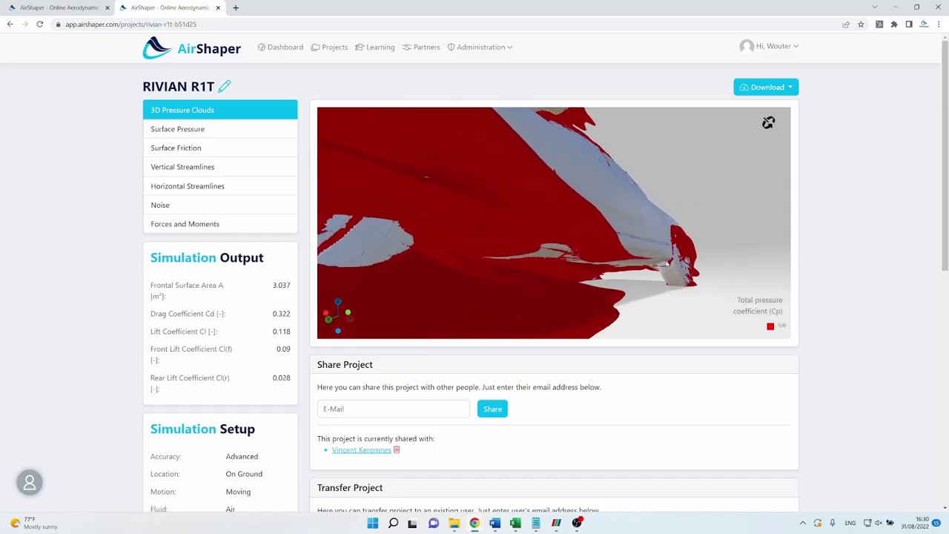
drag(655, 239, 622, 245)
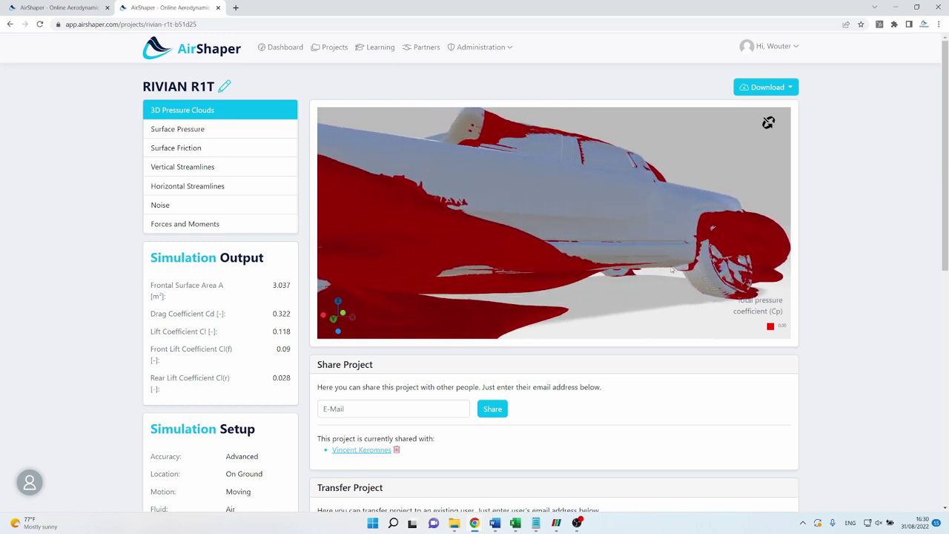
drag(634, 260, 613, 238)
scroll(595, 242, down, 4)
- Examine the front bumper's corner opening in the A2MAC1 3D Explorer, and the truck's side and front wheel in AirShaper's Forces and Moments
click(269, 223)
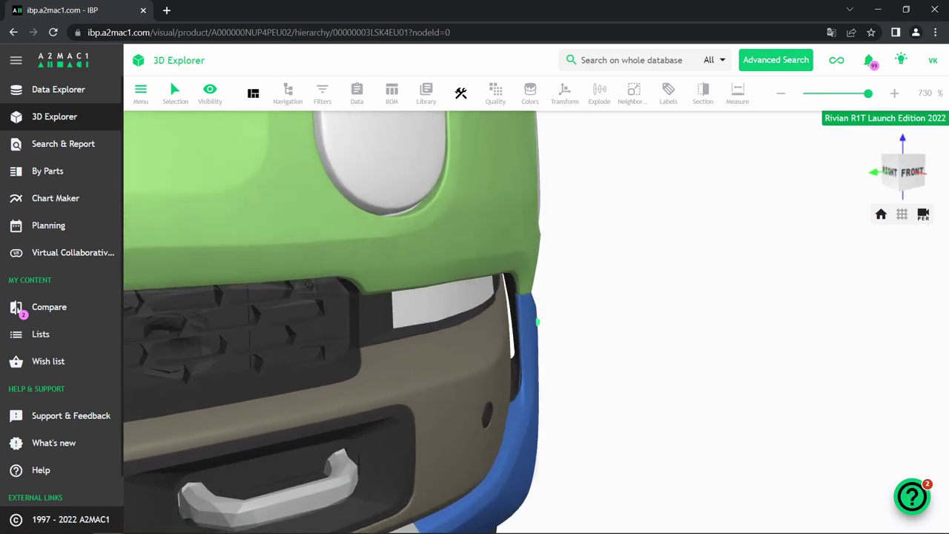
drag(537, 322, 475, 327)
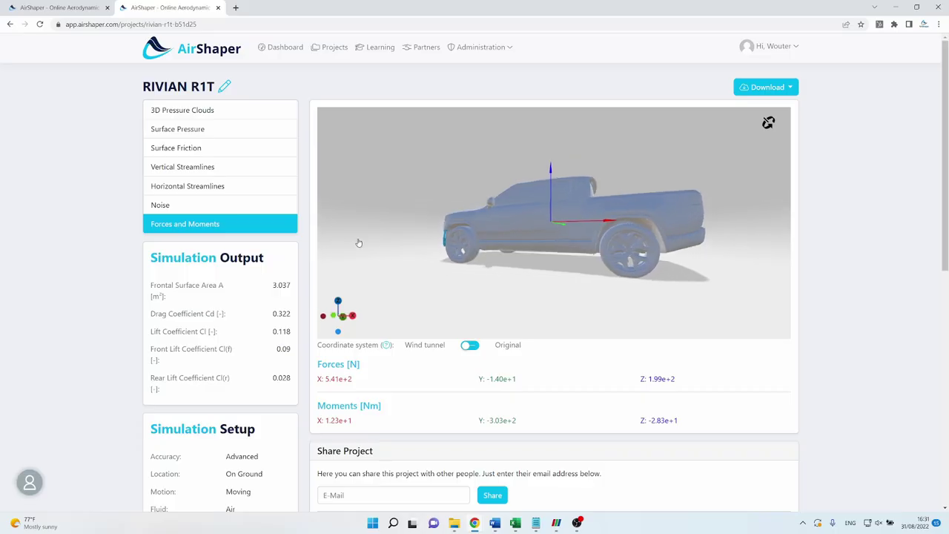
scroll(459, 242, up, 5)
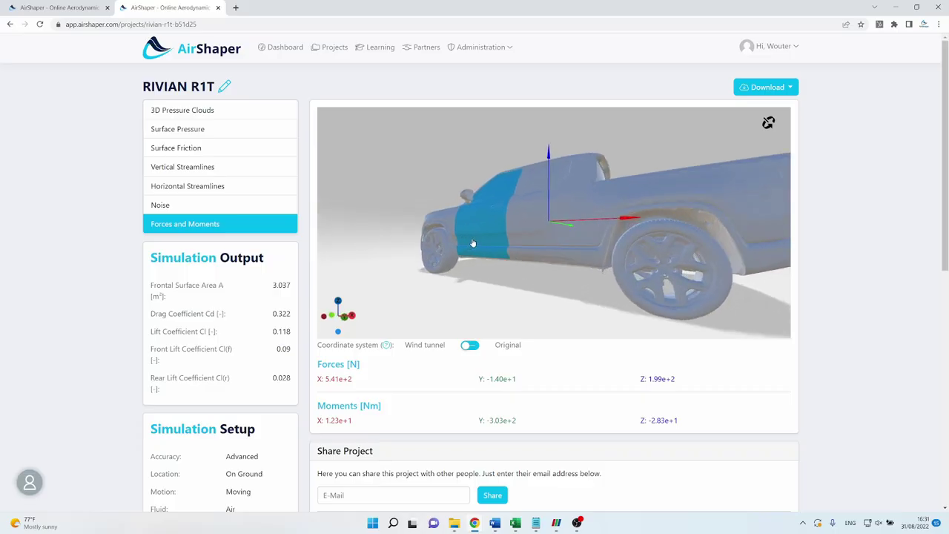
scroll(426, 243, down, 5)
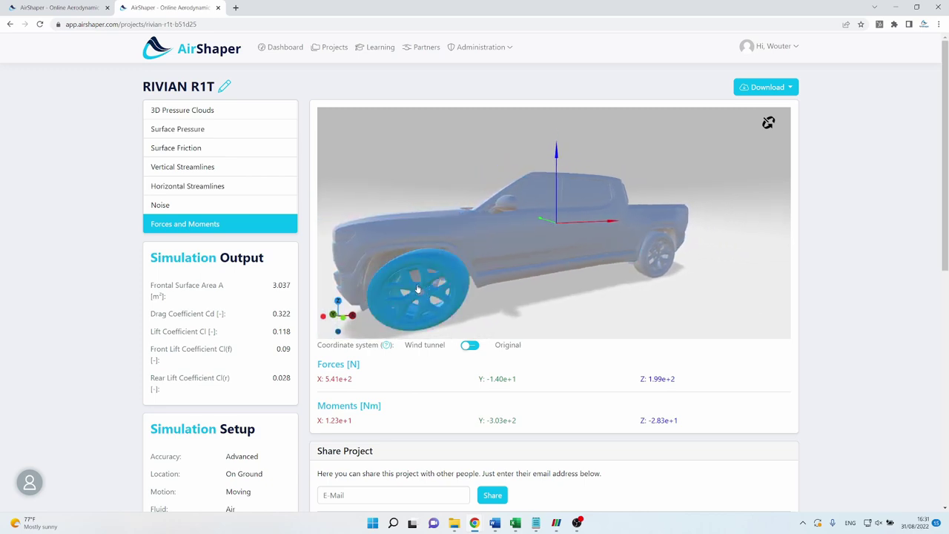
scroll(436, 285, down, 3)
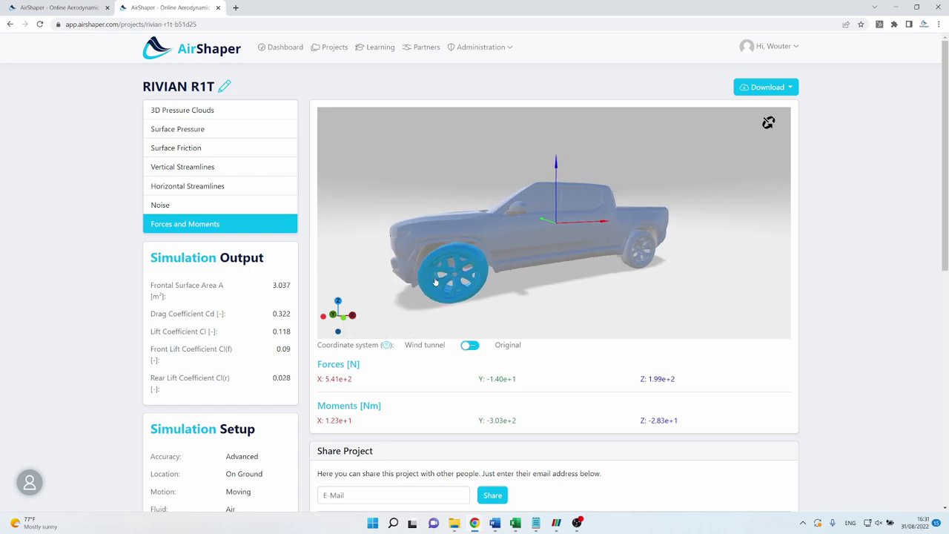
- Show the 3D Pressure Clouds, and examine the rear wheel, body cladding and rear underbody in Forces and Moments
click(262, 118)
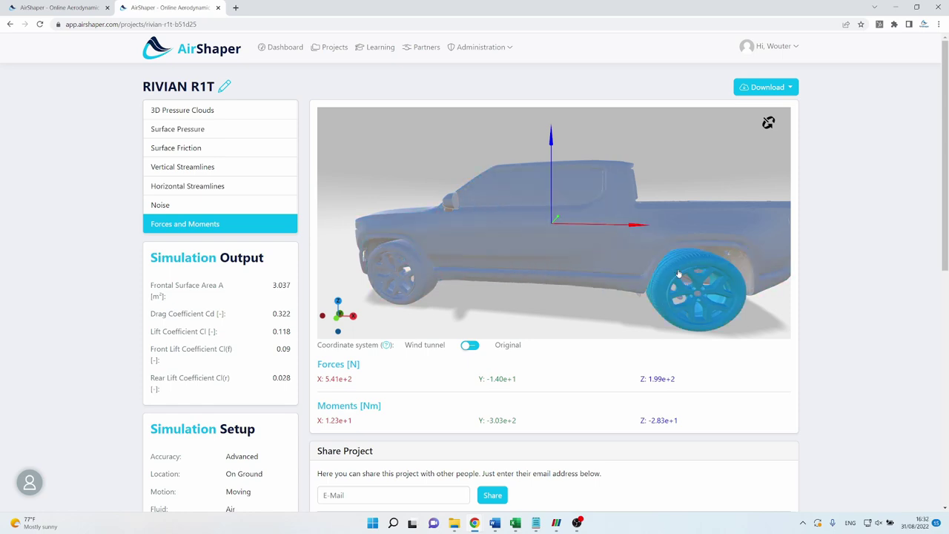
drag(678, 275, 674, 266)
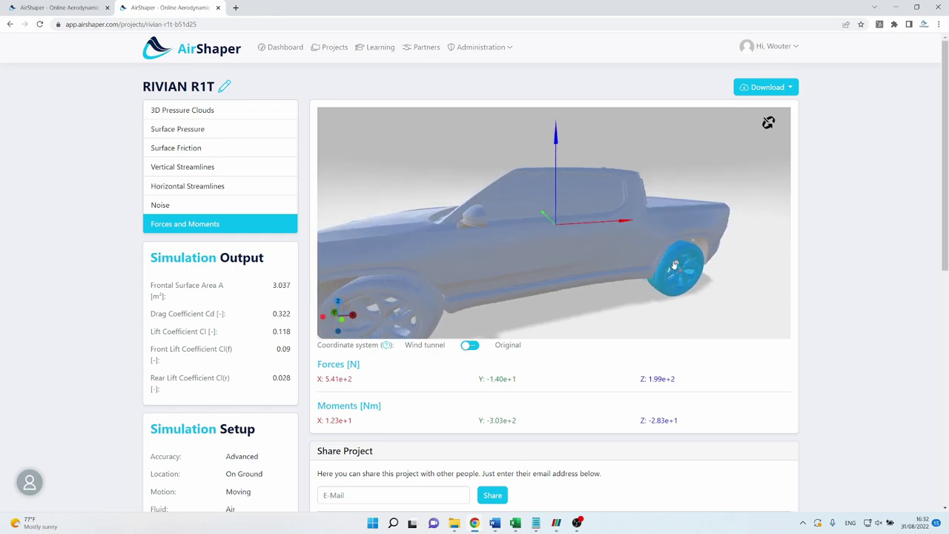
scroll(618, 269, down, 3)
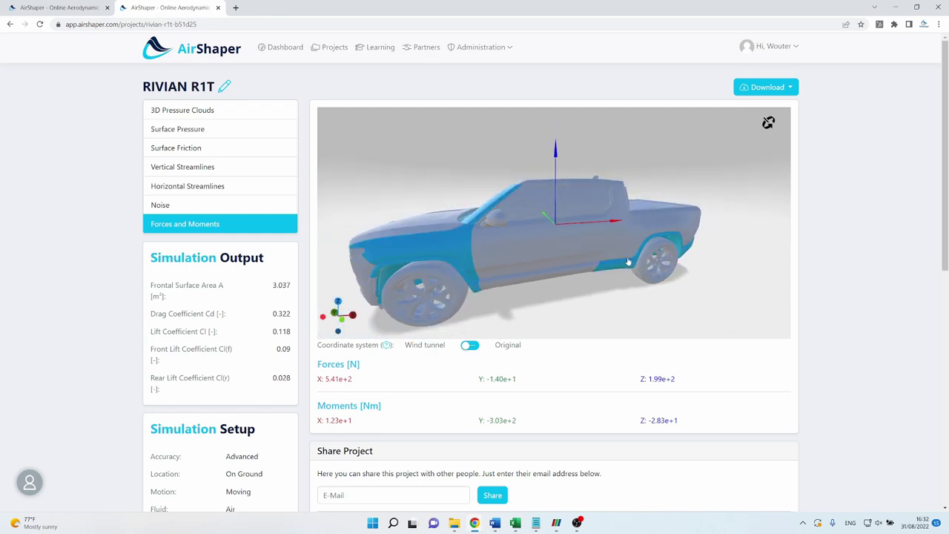
drag(634, 255, 595, 230)
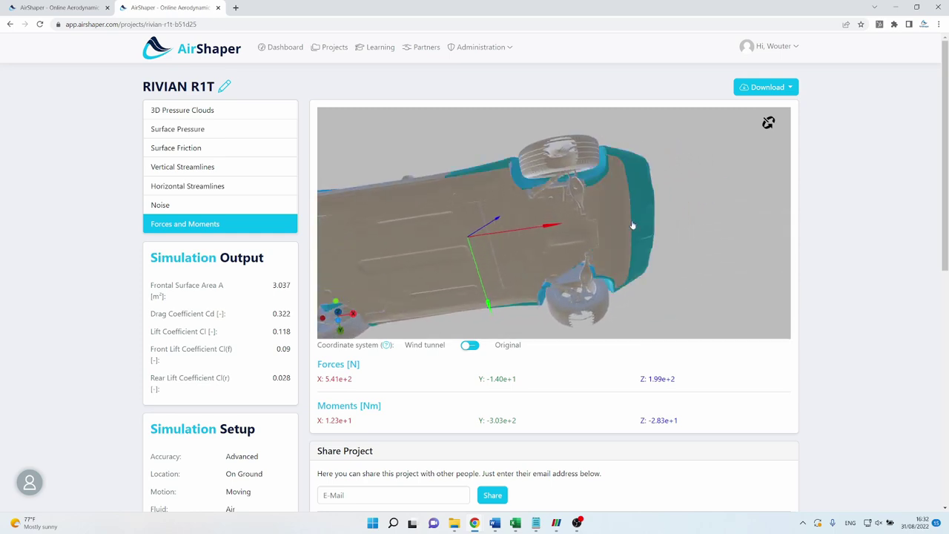
- Move the orange rear underbody cover below the bumper straight down in the A2MAC1 3D Explorer, and inspect the space behind it
drag(633, 225, 563, 230)
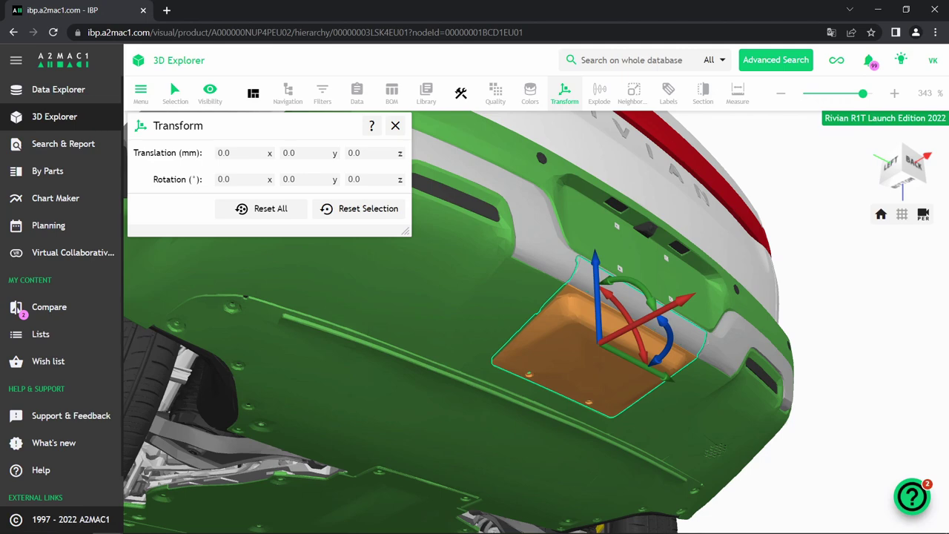
drag(596, 296, 602, 427)
middle_drag(602, 426, 680, 366)
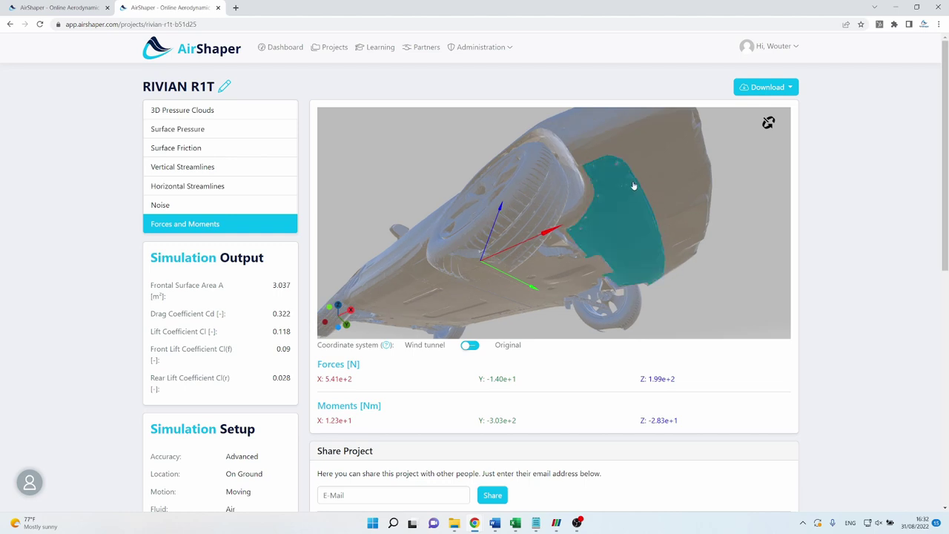
- Examine the rear underbody panel, rear wheel and cab side in AirShaper's Forces and Moments, and show the 3D Pressure Clouds
drag(625, 180, 654, 227)
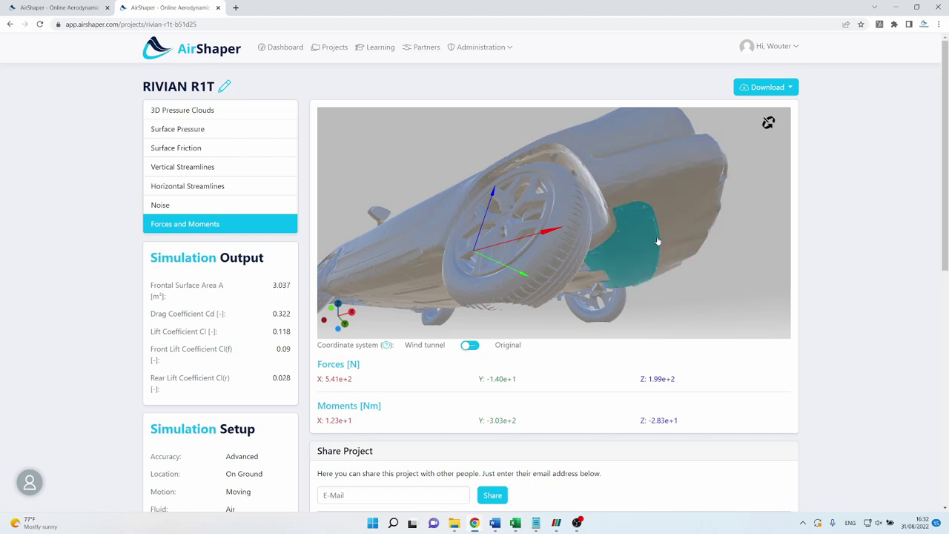
drag(620, 250, 714, 215)
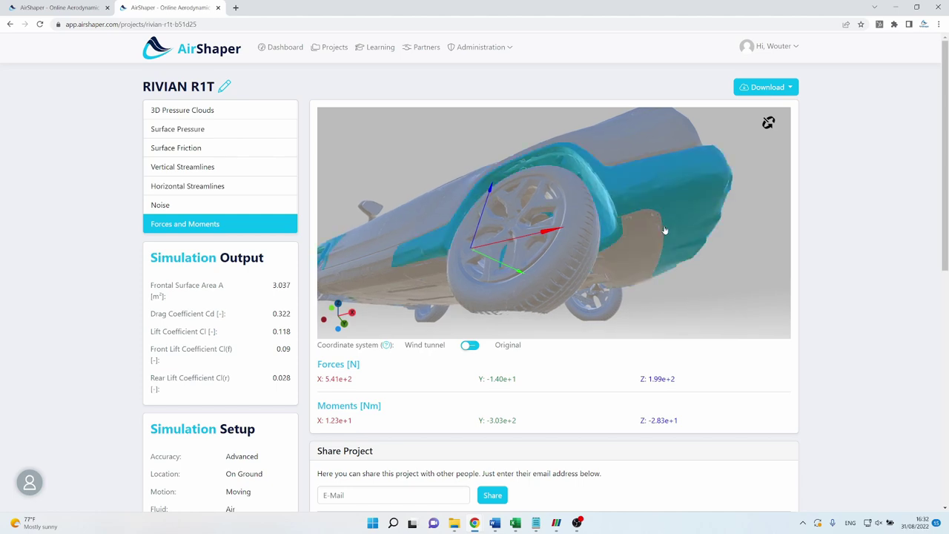
scroll(664, 230, down, 4)
drag(608, 219, 682, 254)
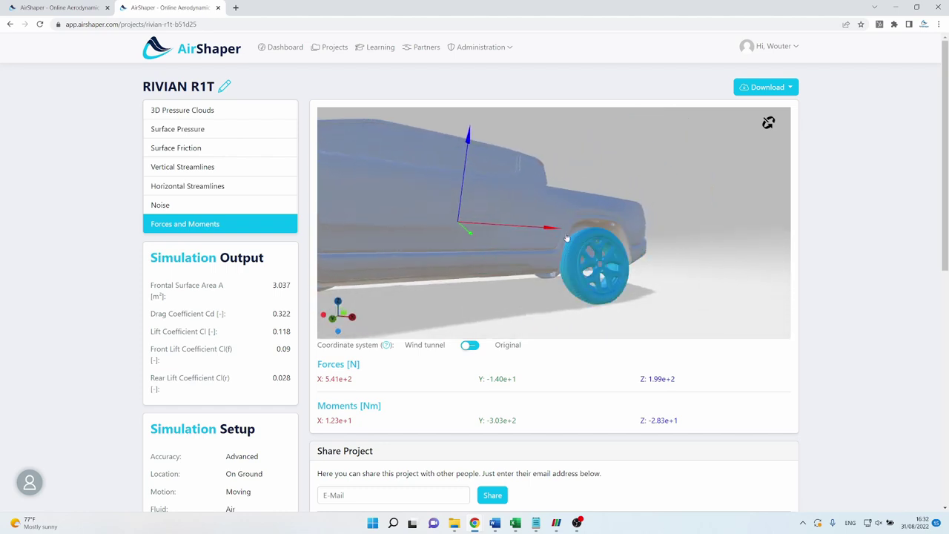
scroll(566, 238, down, 3)
drag(516, 210, 497, 240)
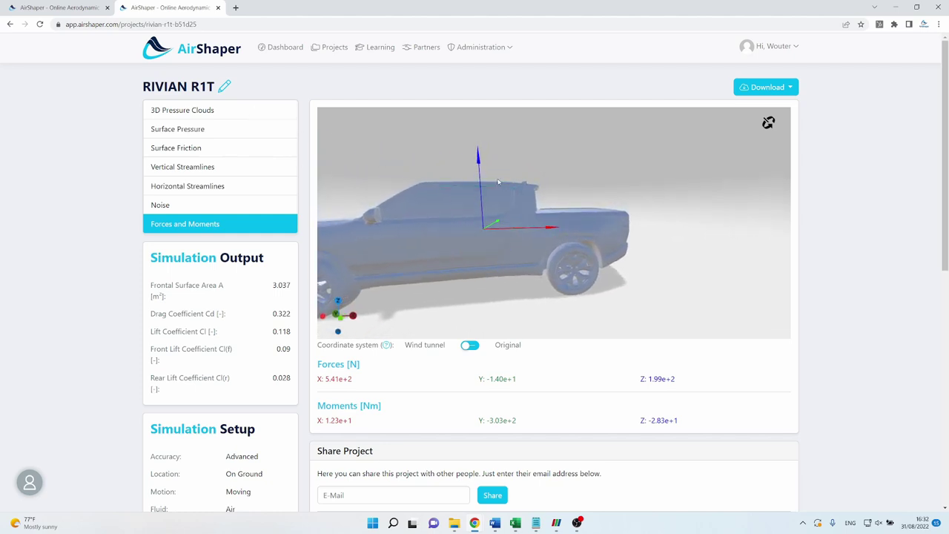
drag(581, 195, 539, 183)
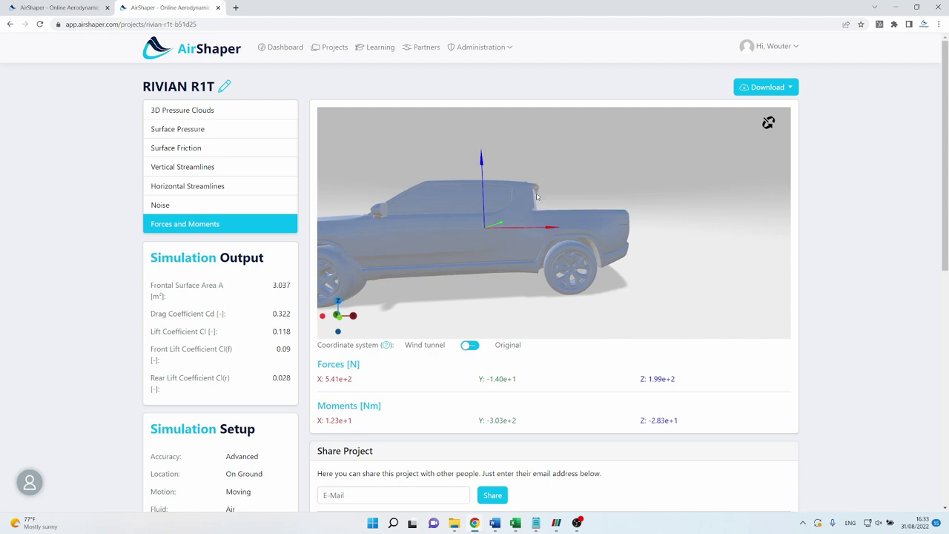
click(248, 111)
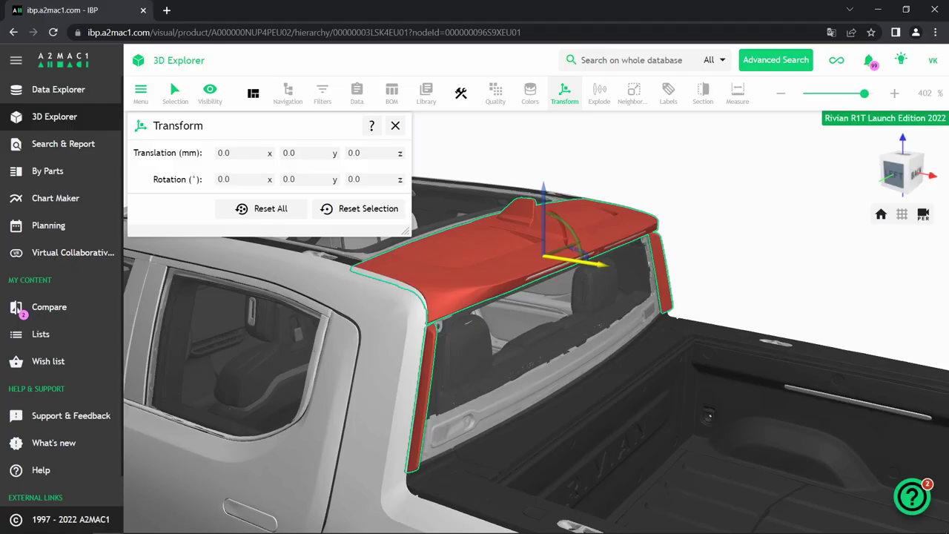
- Translate the red rear roof spoiler and window side trims 389.1 mm in x and 196.2 mm in z in A2MAC1, and close Transform
drag(585, 262, 699, 279)
drag(658, 221, 662, 150)
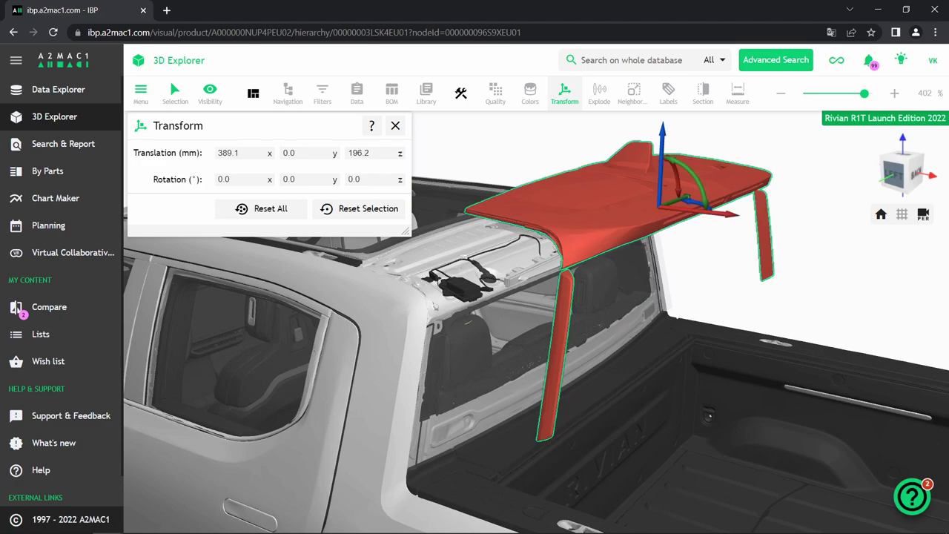
click(395, 125)
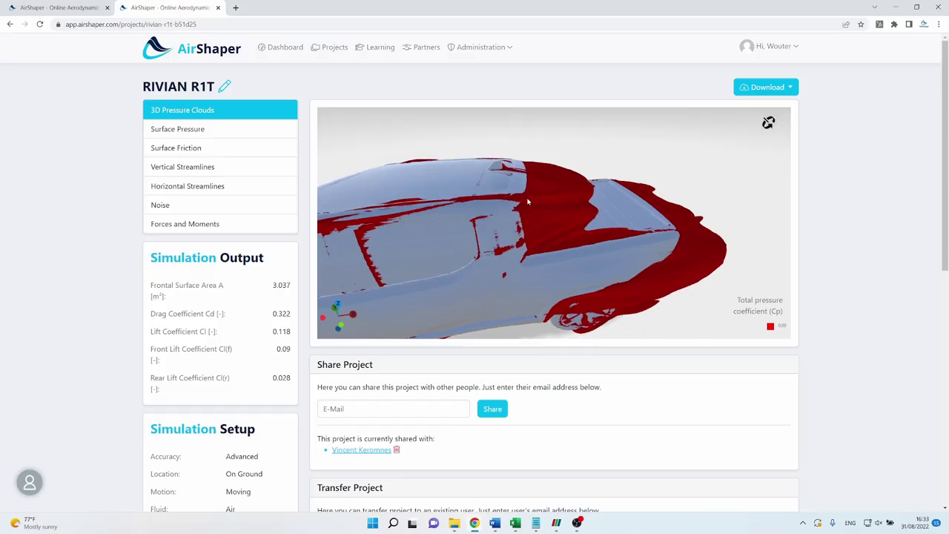
- Examine the 3D Pressure Clouds in AirShaper behind the cab and over the cargo bed from the rear, side and above
drag(527, 202, 479, 150)
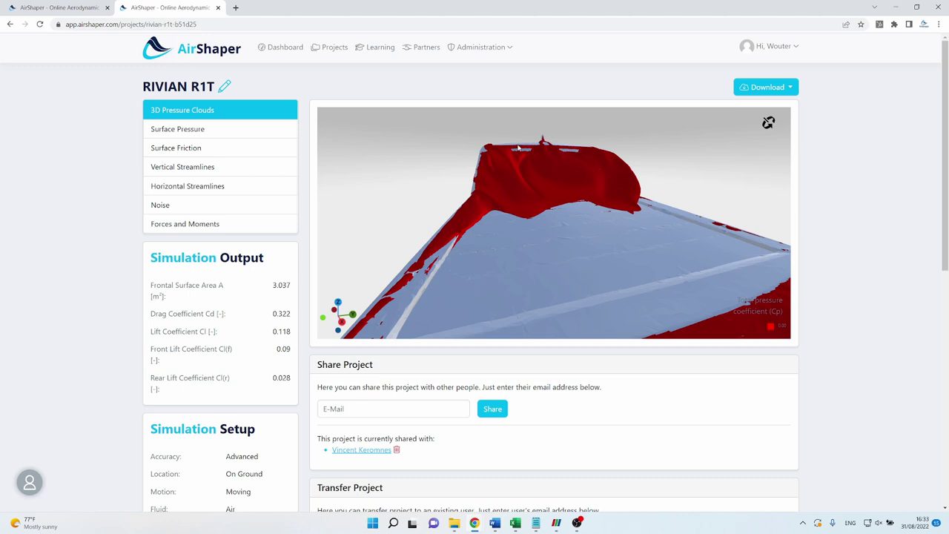
drag(519, 148, 447, 170)
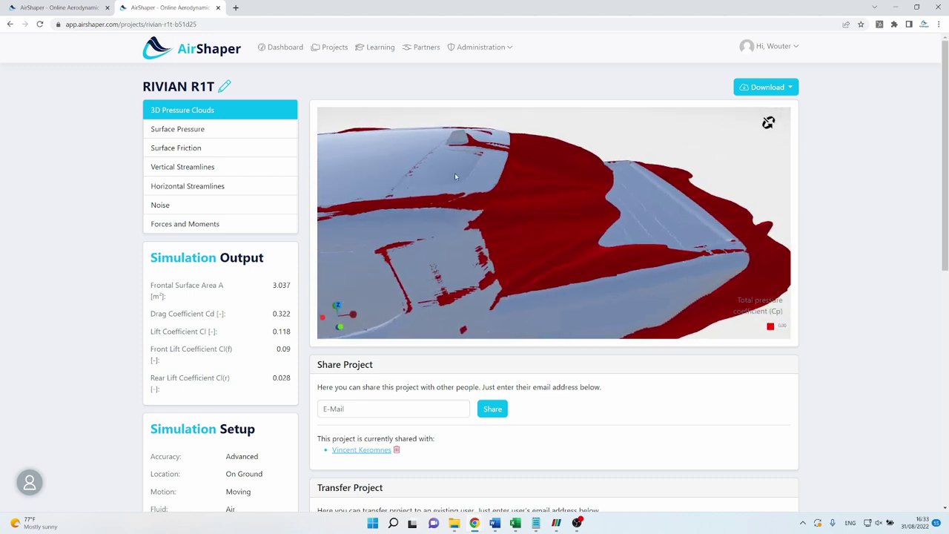
drag(504, 176, 443, 144)
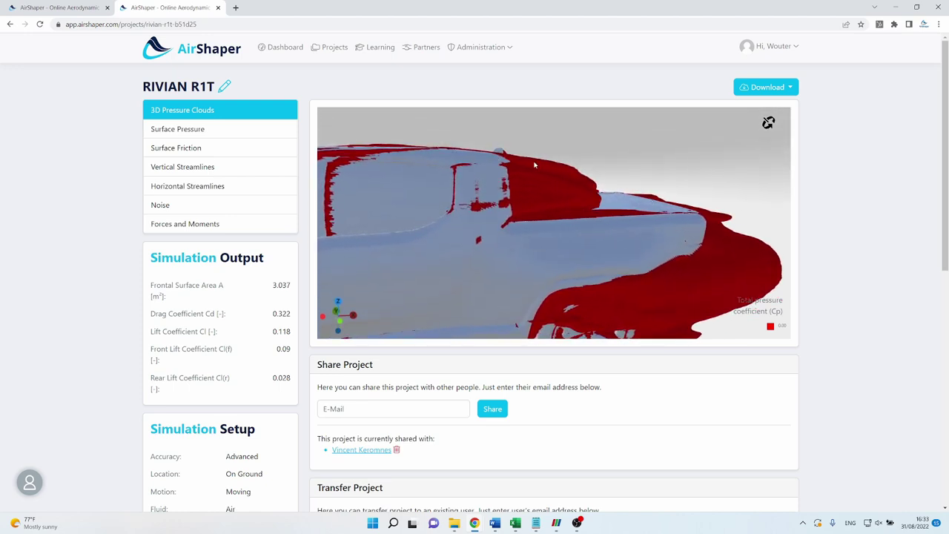
drag(607, 186, 597, 191)
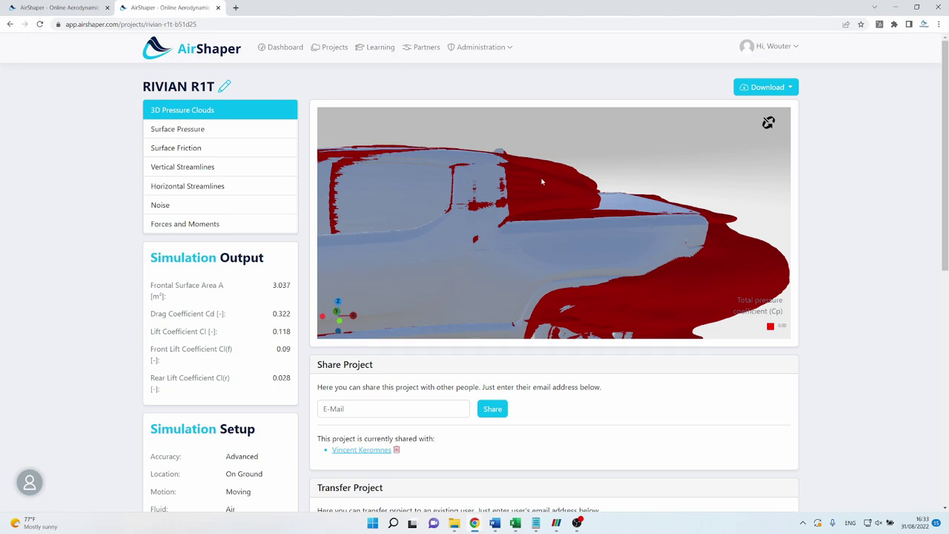
drag(542, 181, 483, 182)
scroll(472, 182, down, 3)
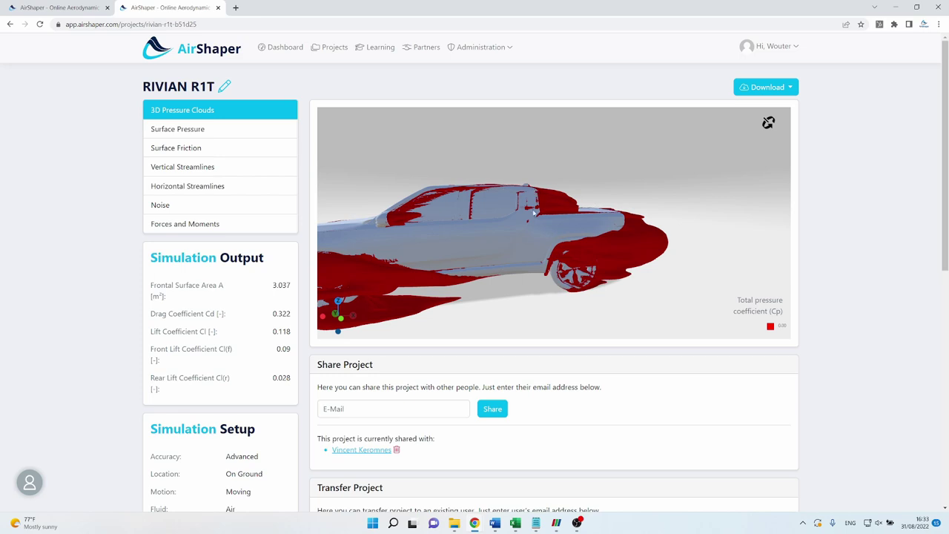
drag(533, 213, 529, 275)
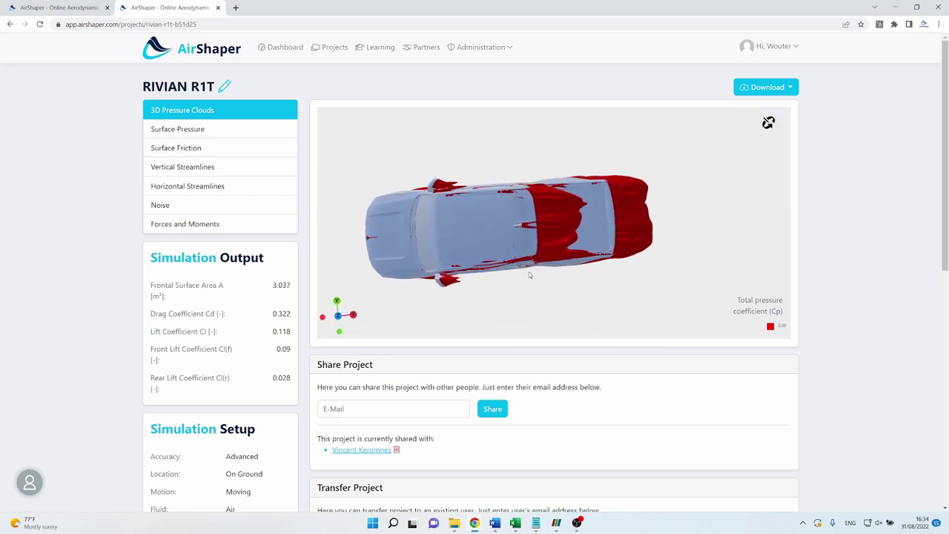
scroll(530, 275, up, 3)
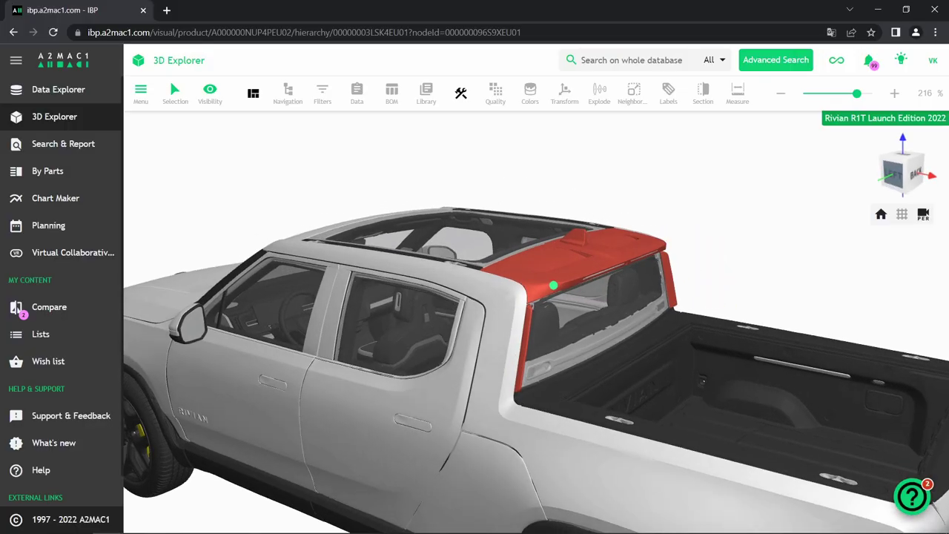
- Examine the red rear roof spoiler in the A2MAC1 3D Explorer, and the cab's rear corner and cargo bed in AirShaper's Forces and Moments
mouse_move(553, 284)
mouse_down()
mouse_move(561, 334)
mouse_move(545, 350)
mouse_up()
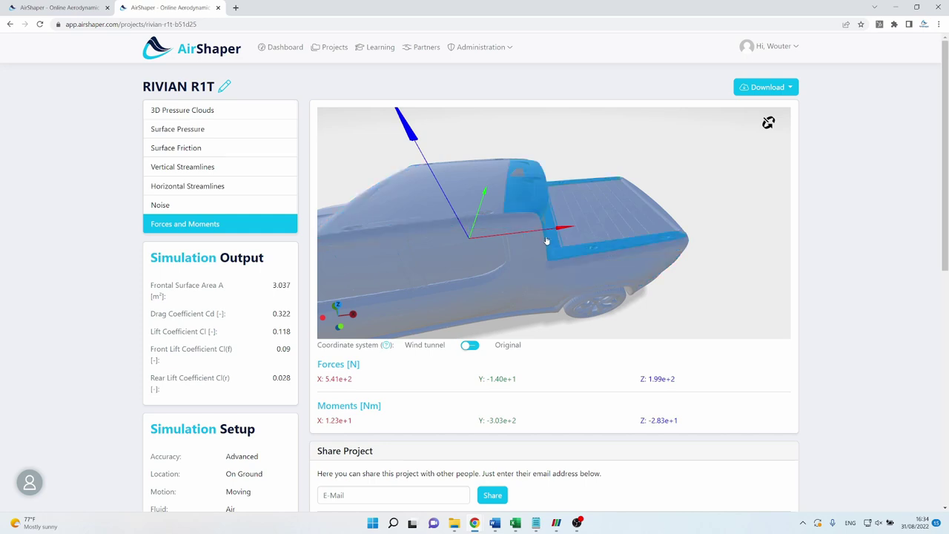
scroll(545, 222, up, 3)
drag(544, 211, 530, 291)
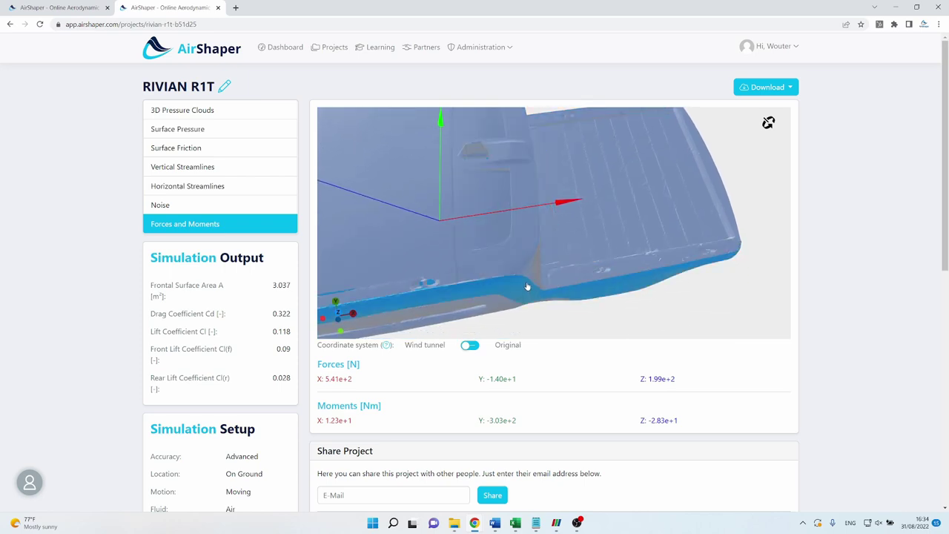
drag(524, 295, 495, 324)
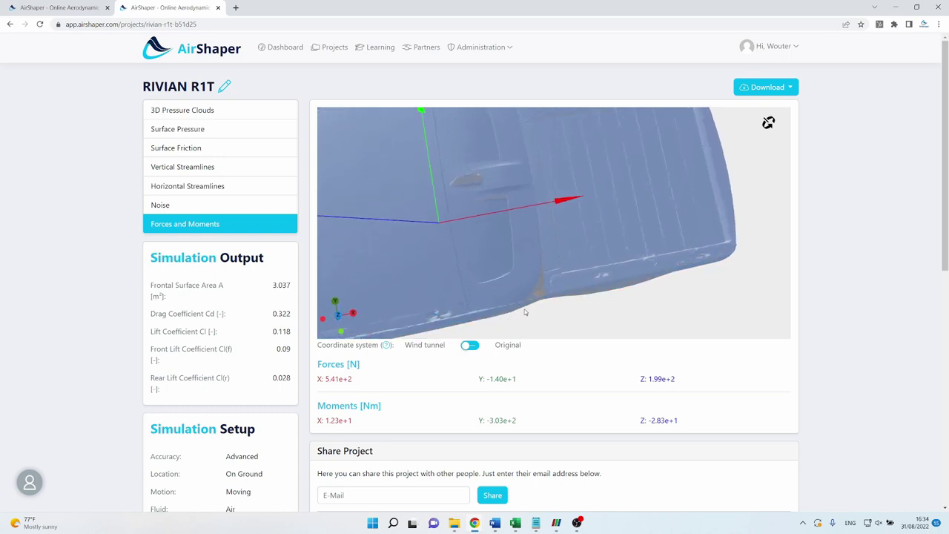
drag(587, 206, 556, 259)
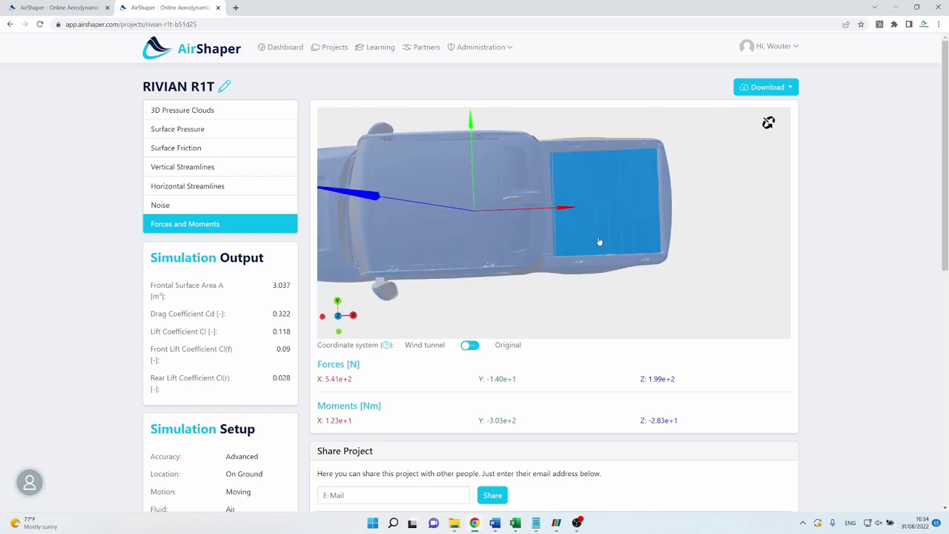
- Show the 3D Pressure Clouds, and examine the wake over the cargo bed from above and along the cab's side
click(259, 109)
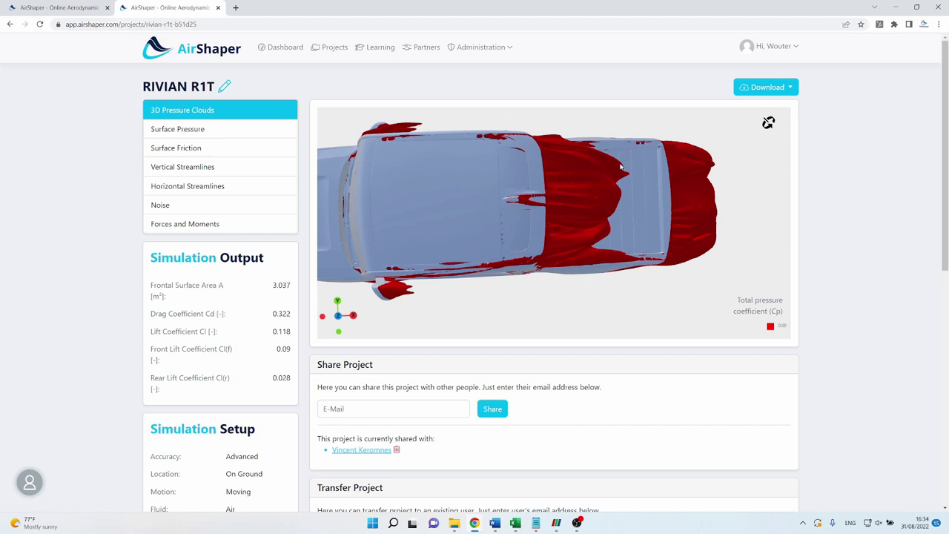
drag(591, 243, 593, 279)
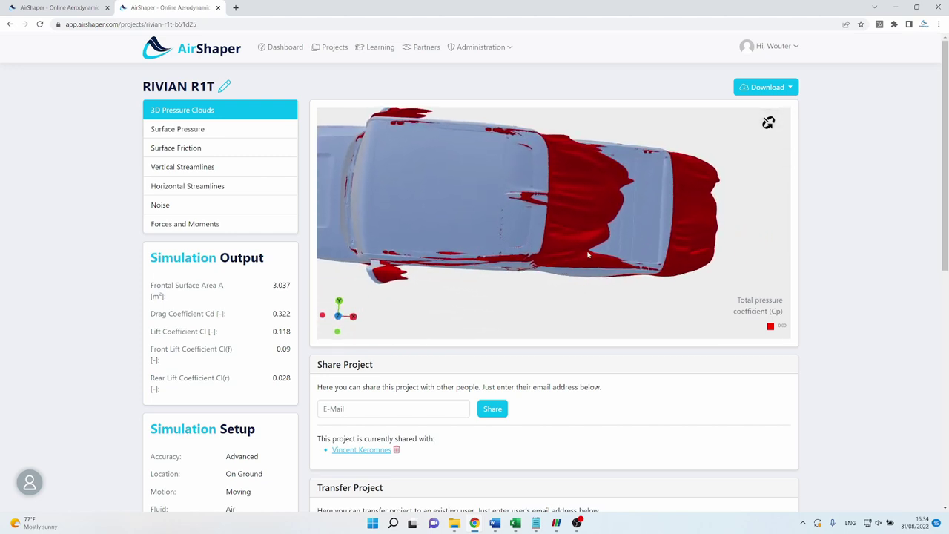
drag(560, 169, 612, 152)
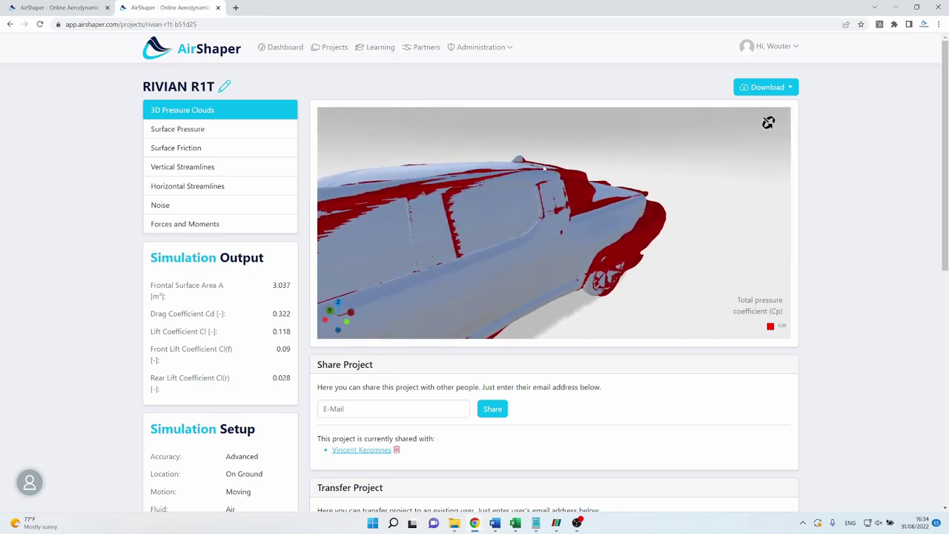
drag(543, 169, 554, 180)
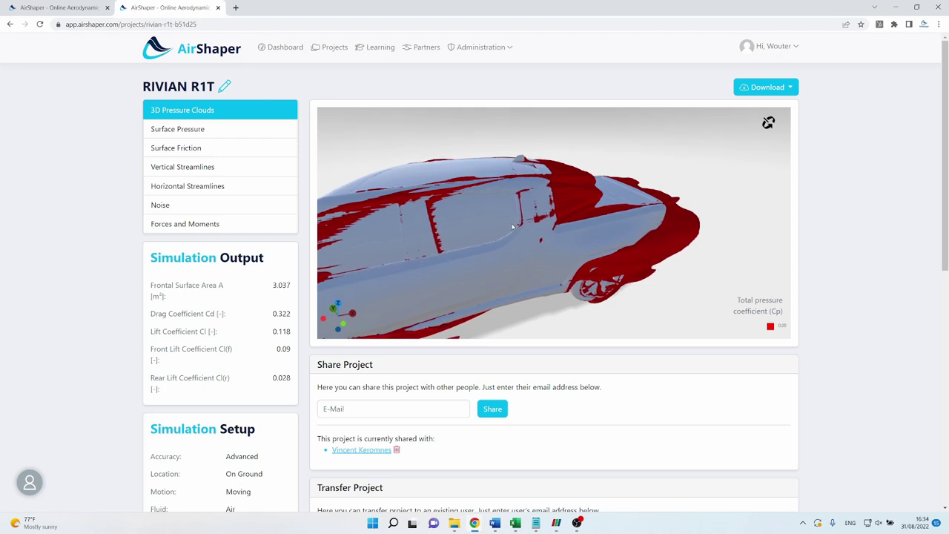
drag(512, 231, 475, 227)
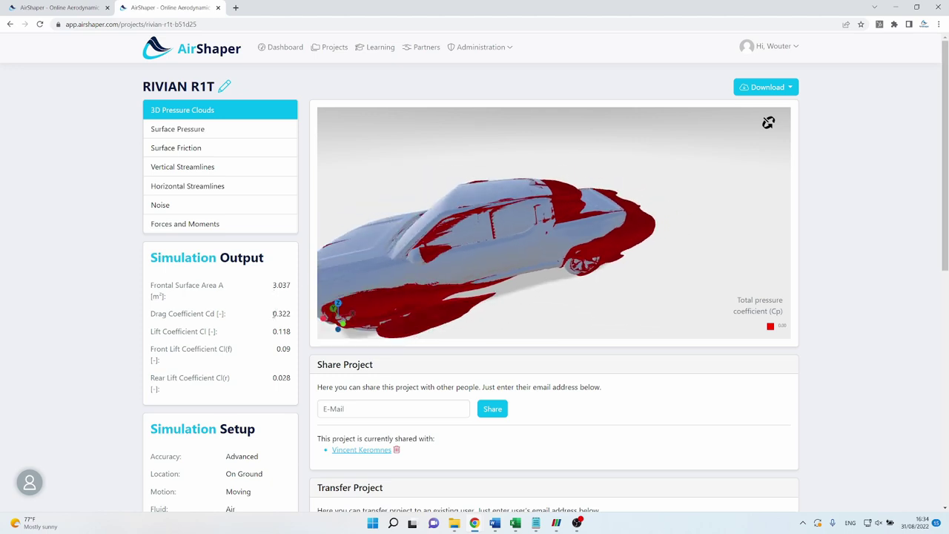
- Check the drag coefficient in the Simulation Output, and view the truck's pressure clouds from the front corner
drag(288, 315, 295, 318)
click(295, 317)
drag(433, 253, 484, 248)
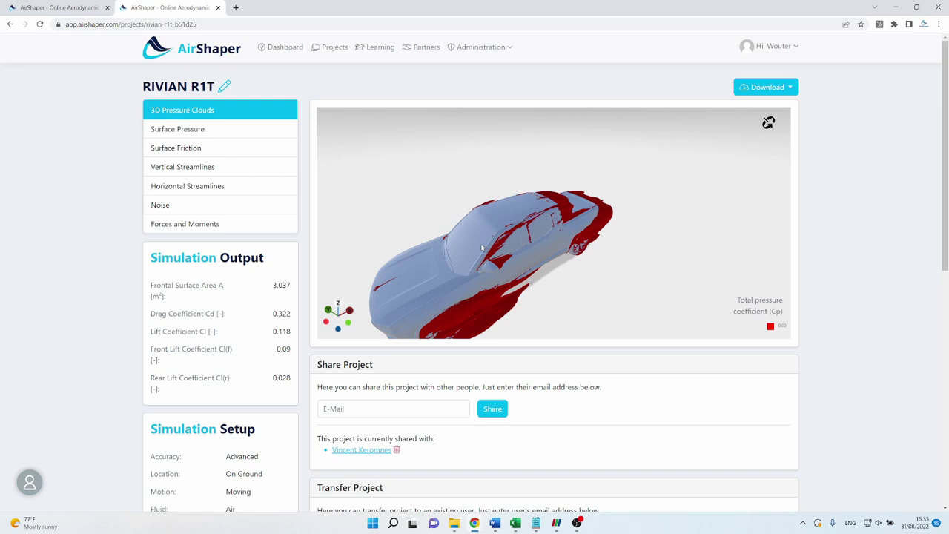
- Show Forces and Moments, and examine the whole truck from the side and front corner
click(218, 227)
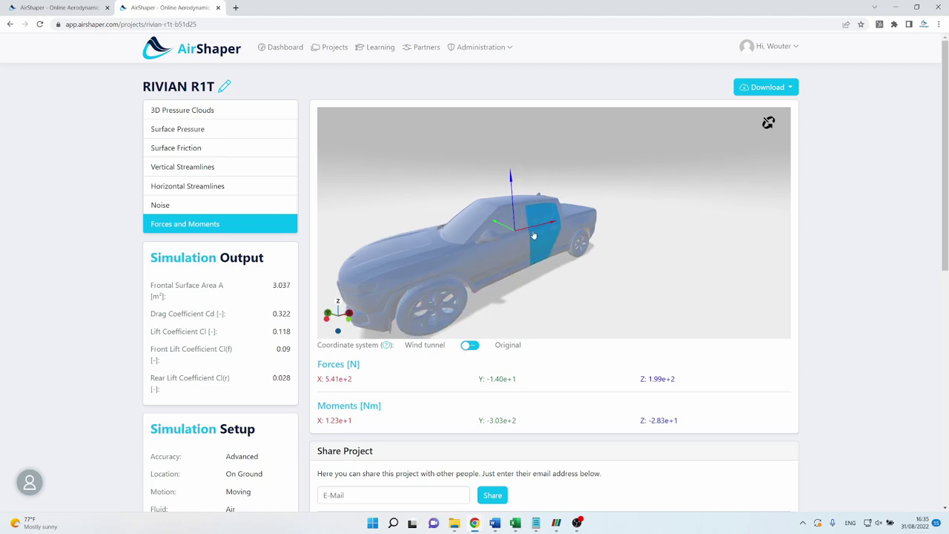
drag(533, 236, 545, 251)
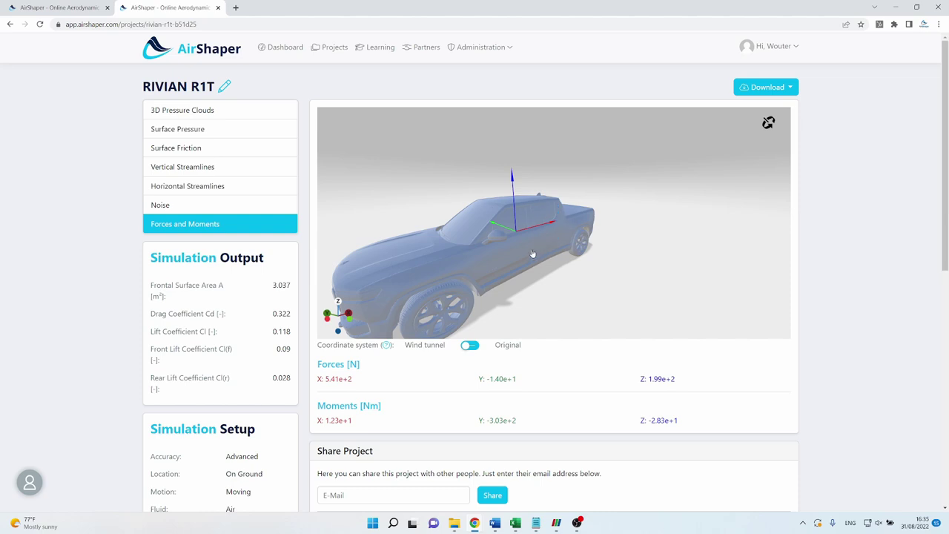
drag(532, 253, 438, 161)
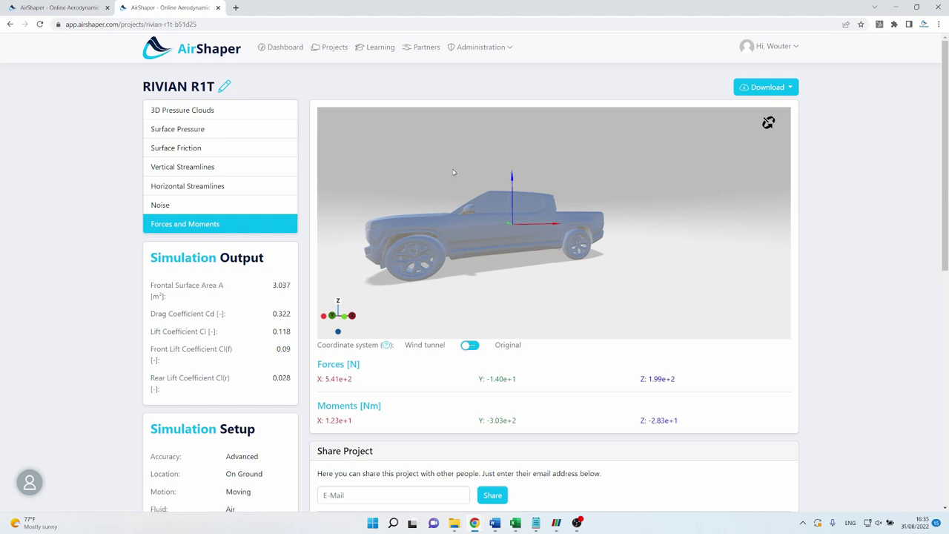
drag(460, 184, 512, 223)
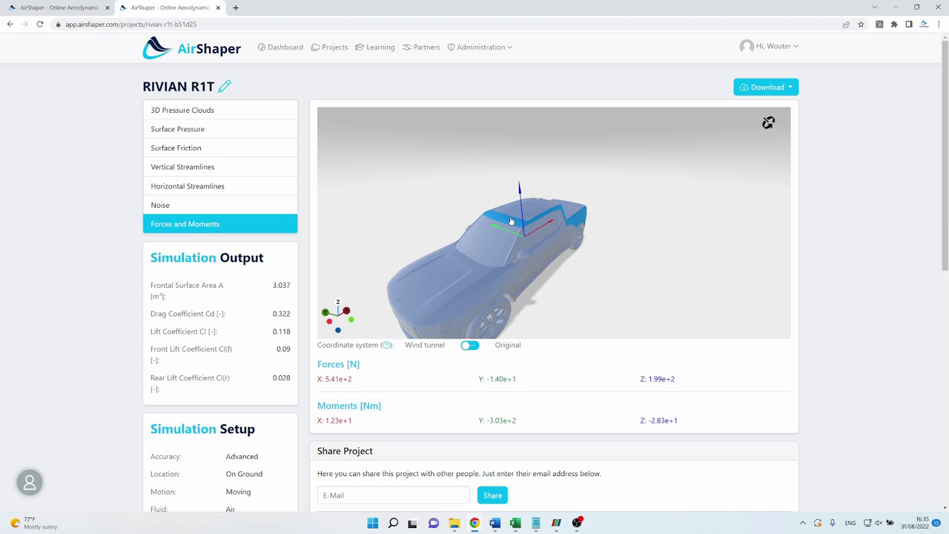
drag(505, 227, 473, 252)
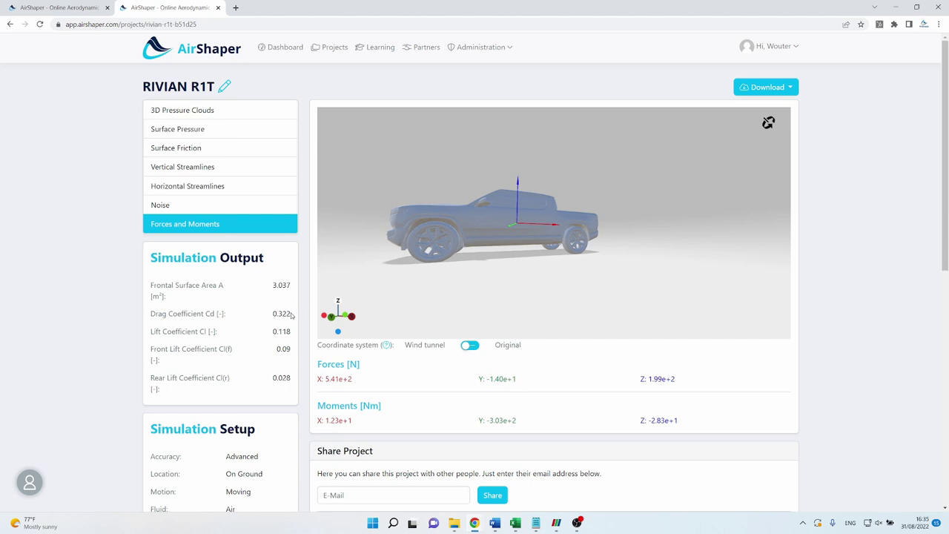
drag(345, 247, 445, 237)
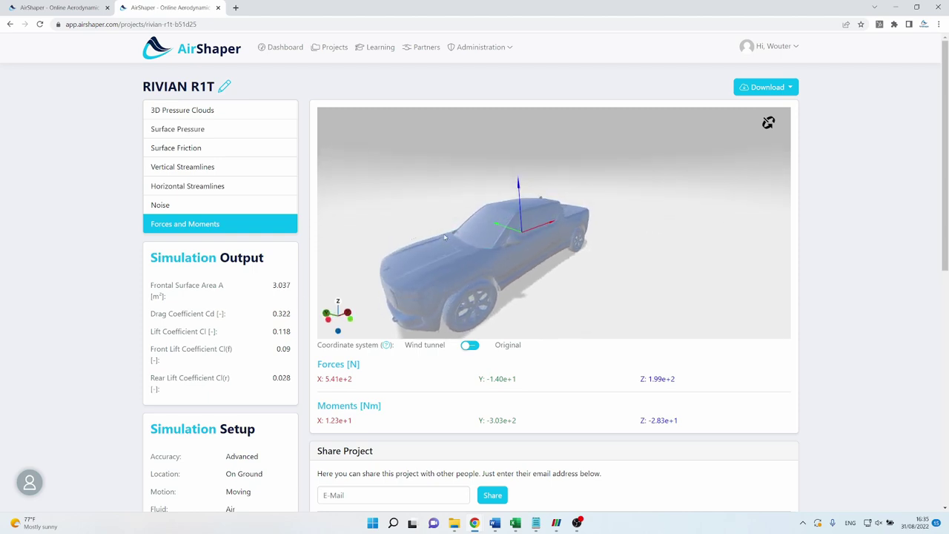